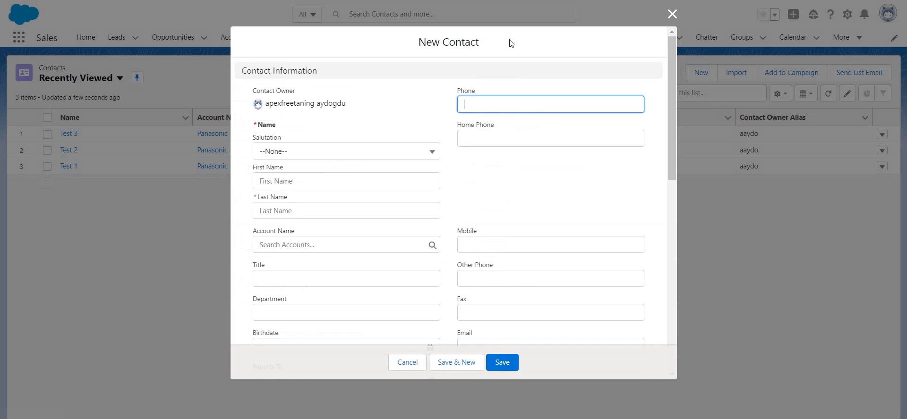
Examine the recent accounts offered in the new contact's Account Name lookup and close the form without saving.
click(278, 245)
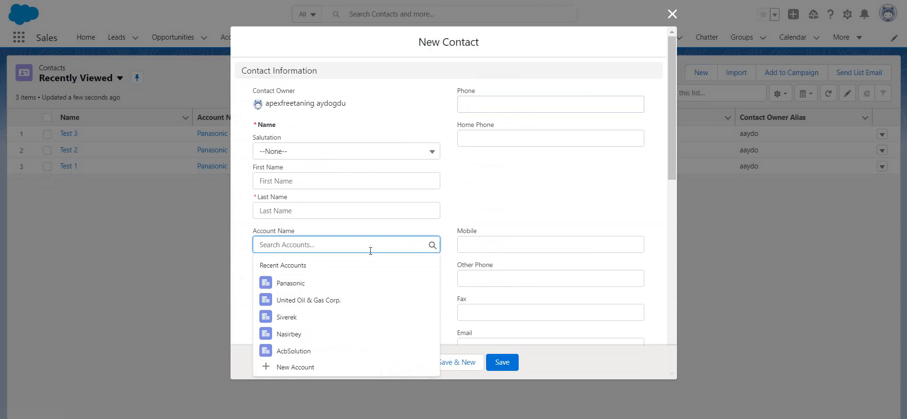
click(364, 51)
click(673, 14)
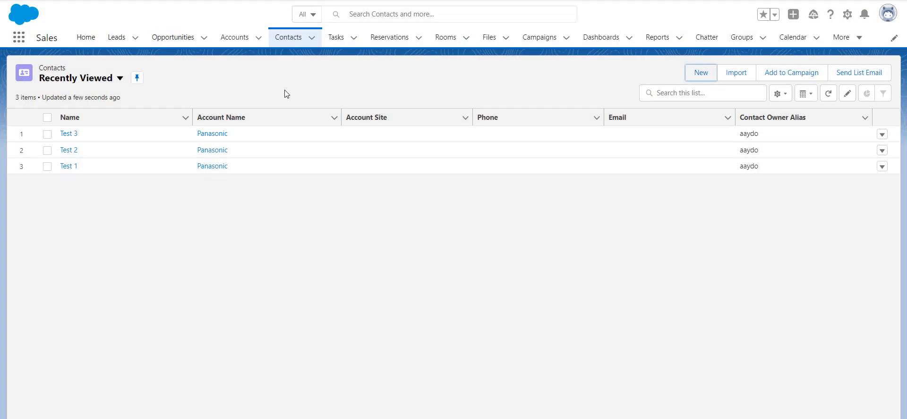
Open the Panasonic record from the recently viewed accounts.
click(241, 36)
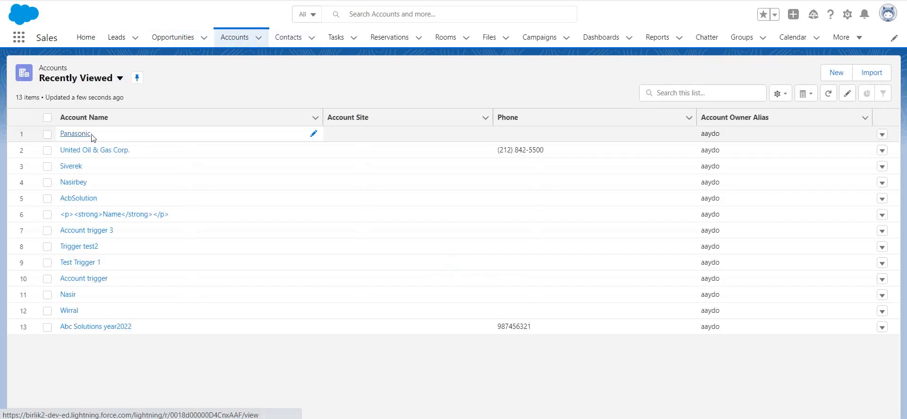
click(92, 136)
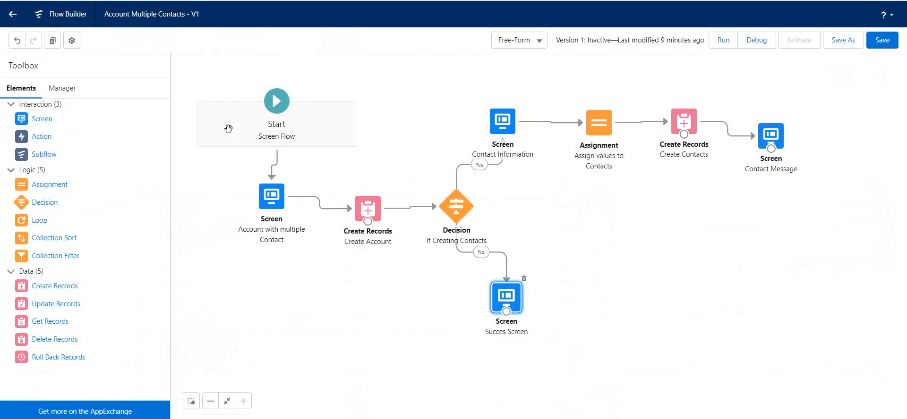
Review the Account Multiple Contacts flow's resources and elements, and look at the Flows list in Setup before returning to the flow.
click(62, 89)
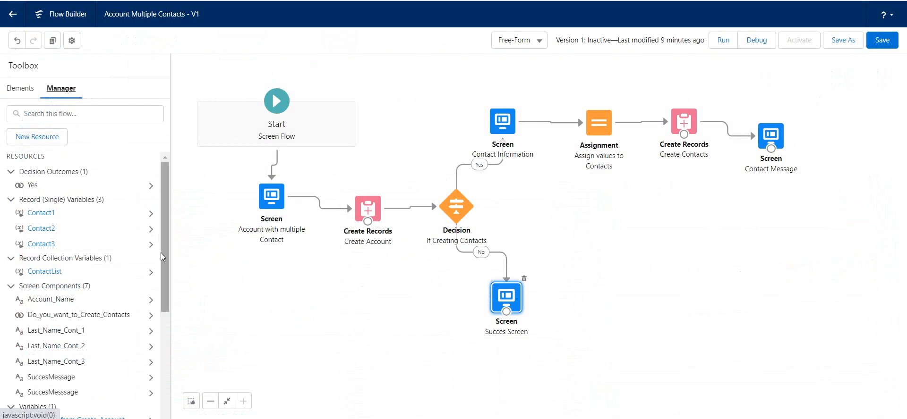
drag(166, 241, 163, 367)
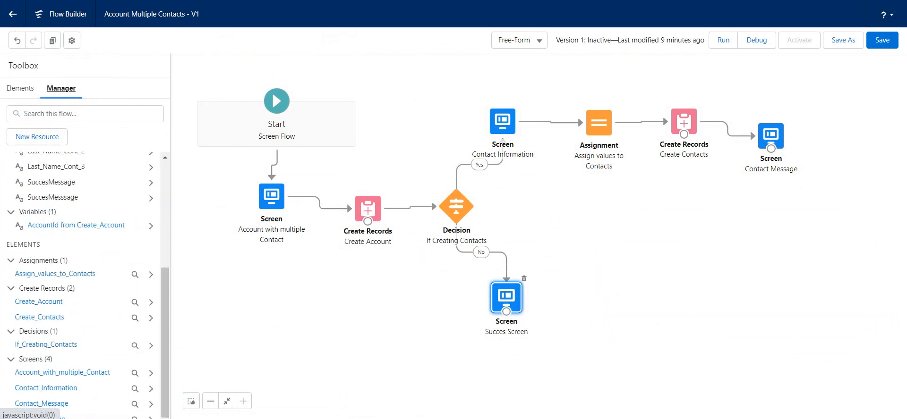
key(ctrl+shift+Tab)
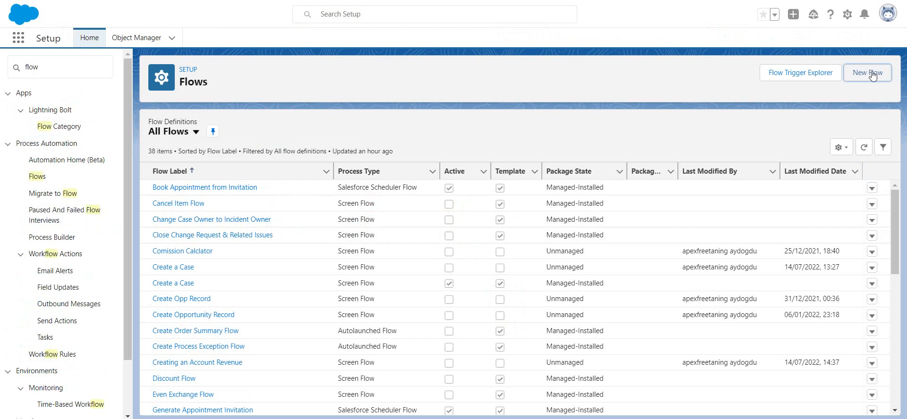
key(ctrl+Tab)
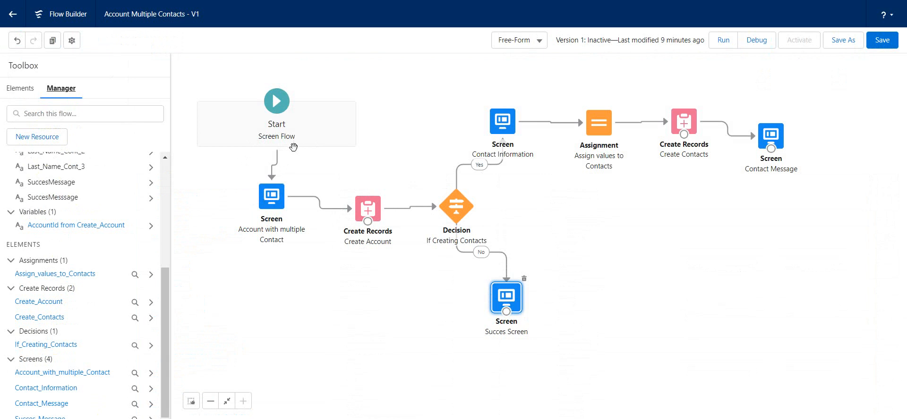
Examine the header, Account Name text input and contact-creation checkbox of the Account with multiple Contact screen.
double_click(272, 194)
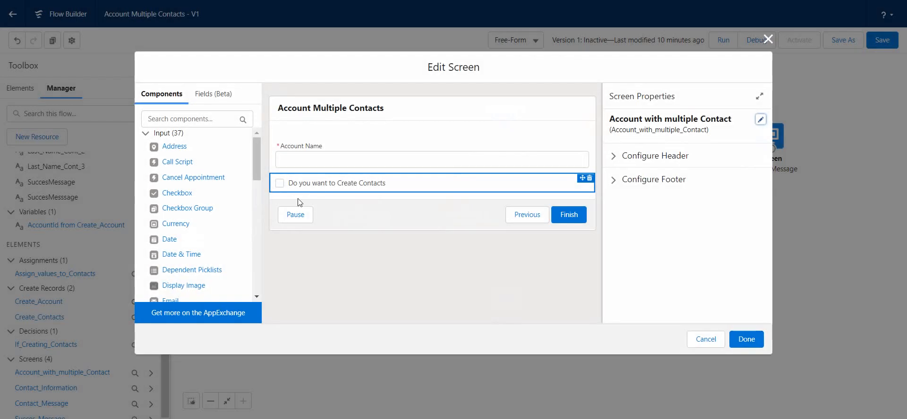
click(316, 163)
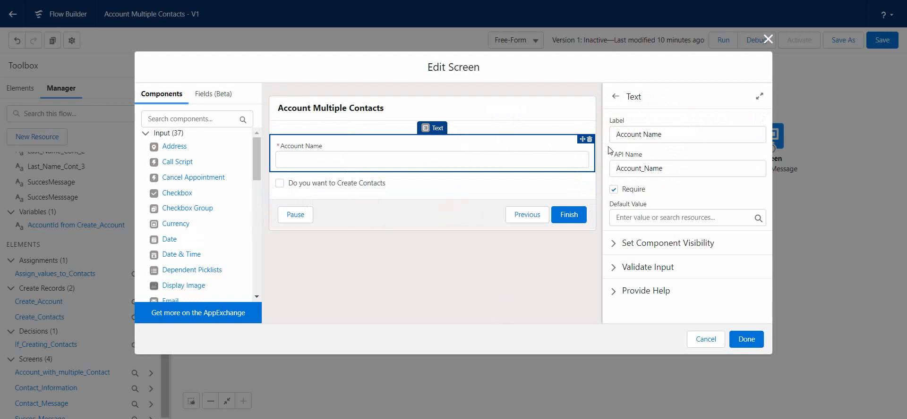
click(294, 111)
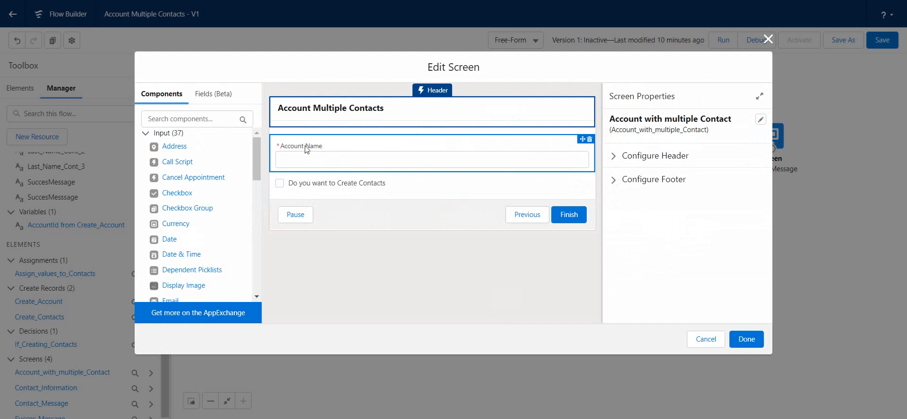
click(332, 165)
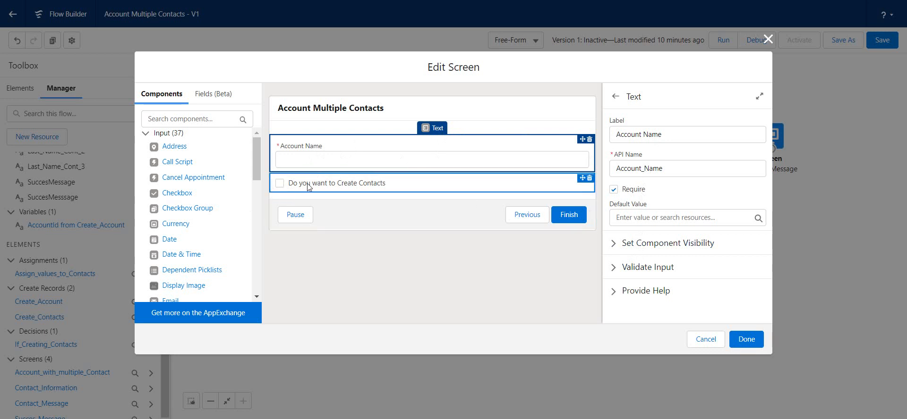
click(384, 190)
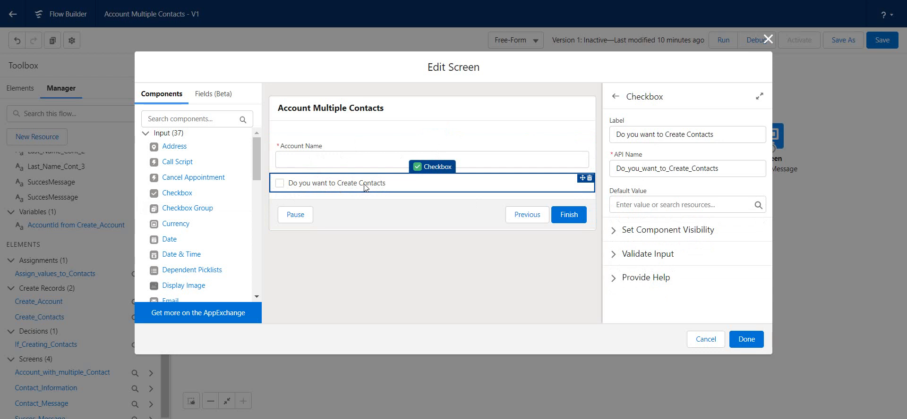
click(746, 340)
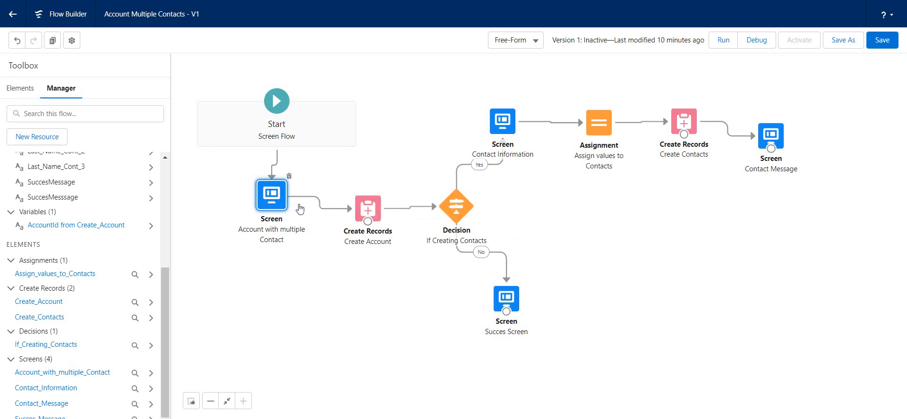
double_click(272, 193)
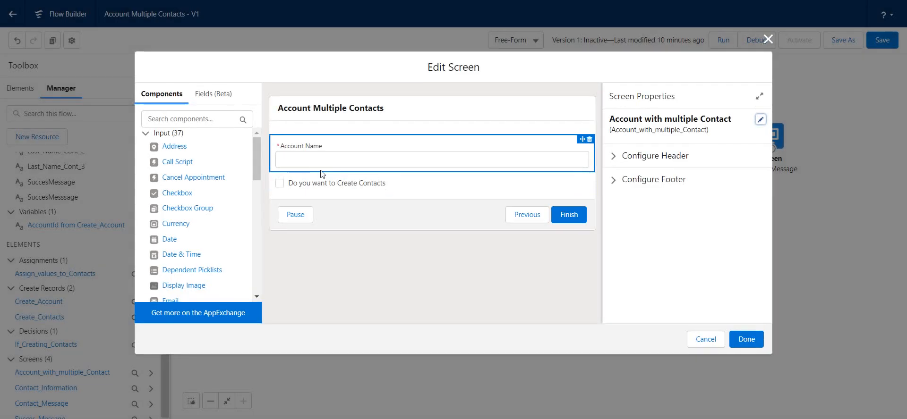
click(705, 339)
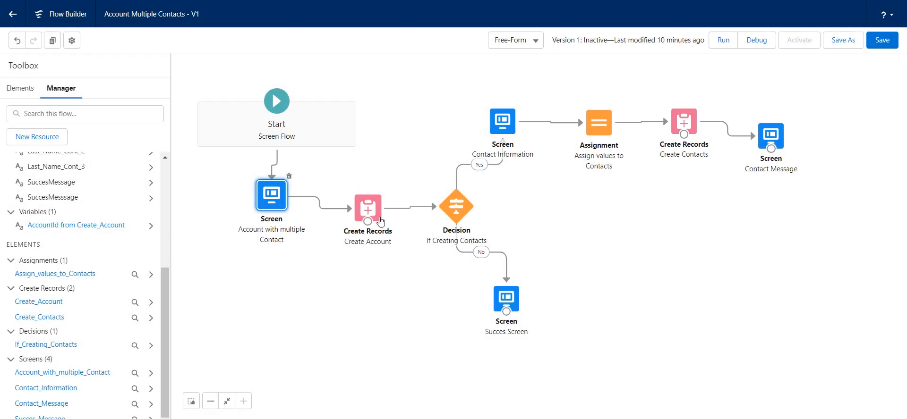
Examine the Create Account element's record settings, target object and field value assignments.
double_click(367, 208)
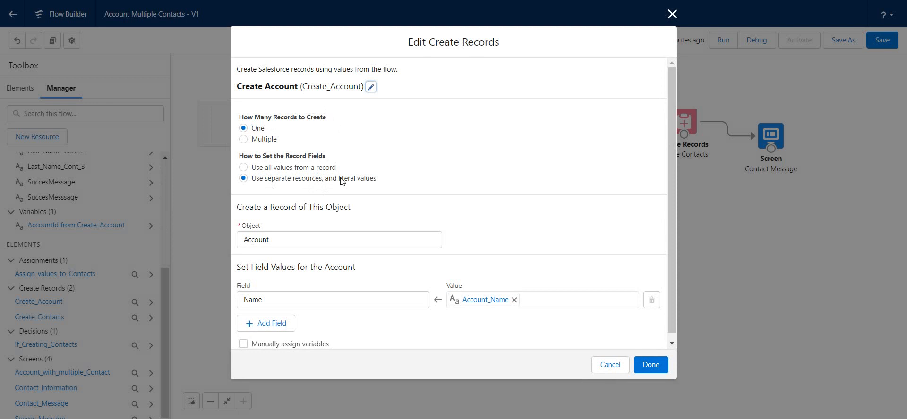
click(271, 238)
click(542, 157)
scroll(345, 192, down, 1)
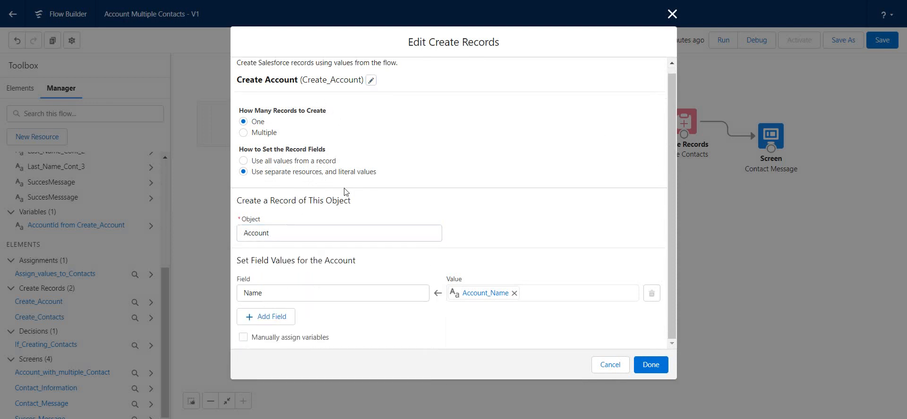
drag(267, 261, 369, 266)
click(262, 260)
Clear the Name field's value in Create Account, reassign the Account_Name screen component to it, and accept the element.
click(515, 294)
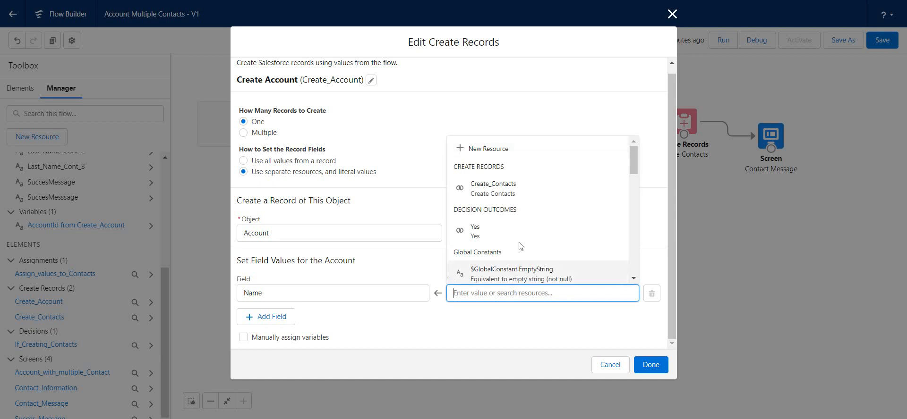
scroll(522, 235, down, 1)
scroll(522, 234, down, 3)
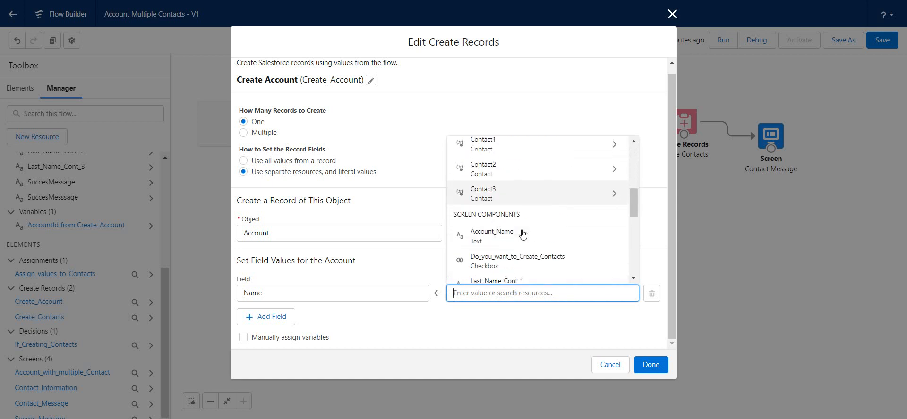
scroll(522, 234, up, 1)
scroll(523, 234, down, 1)
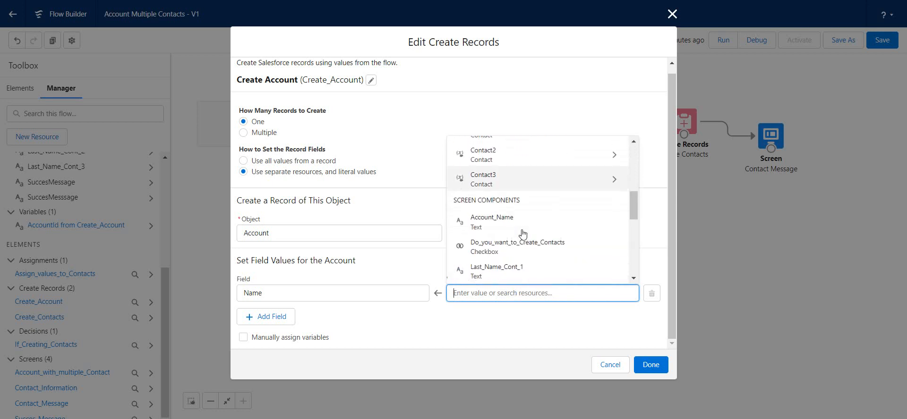
click(494, 222)
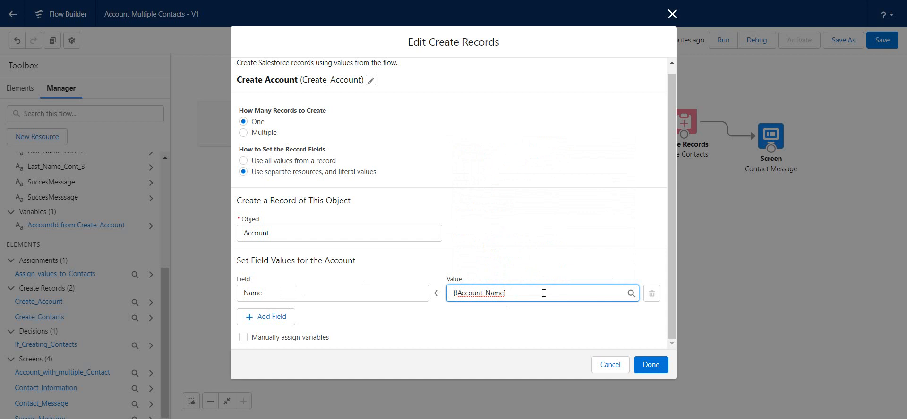
click(509, 295)
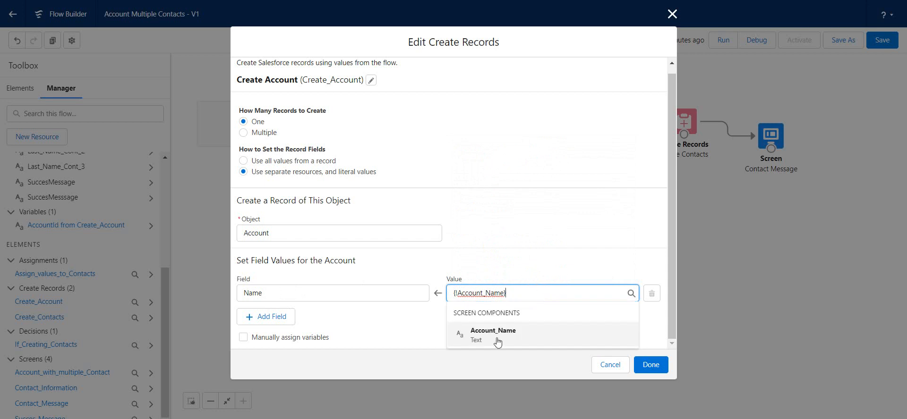
click(553, 217)
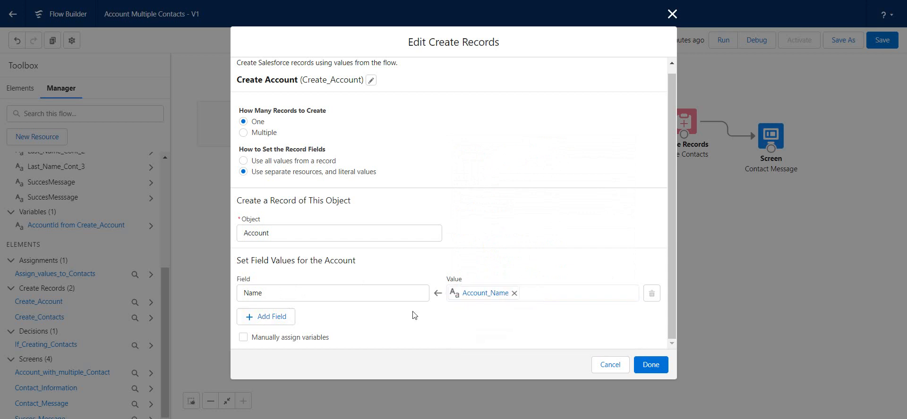
click(651, 364)
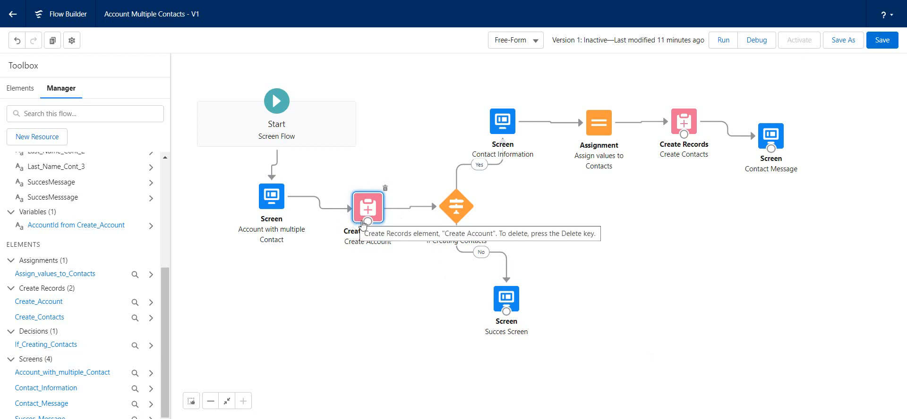
Review the Yes outcome's condition in the If Creating Contacts decision, close it unchanged, and show the flow's available elements.
double_click(457, 209)
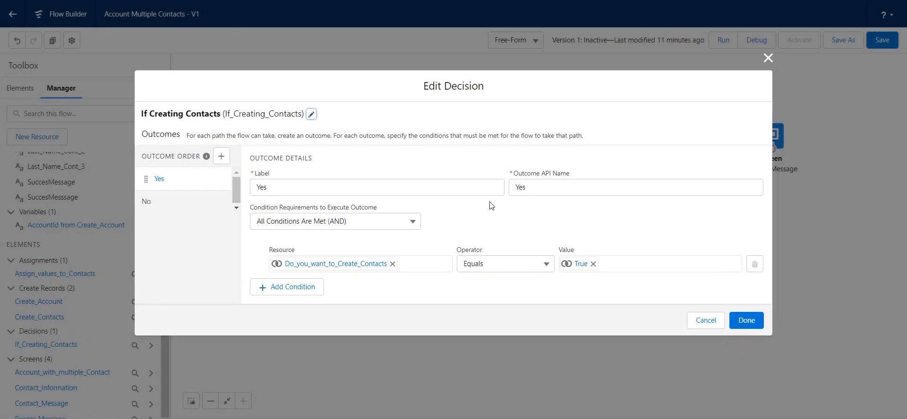
click(769, 58)
click(20, 89)
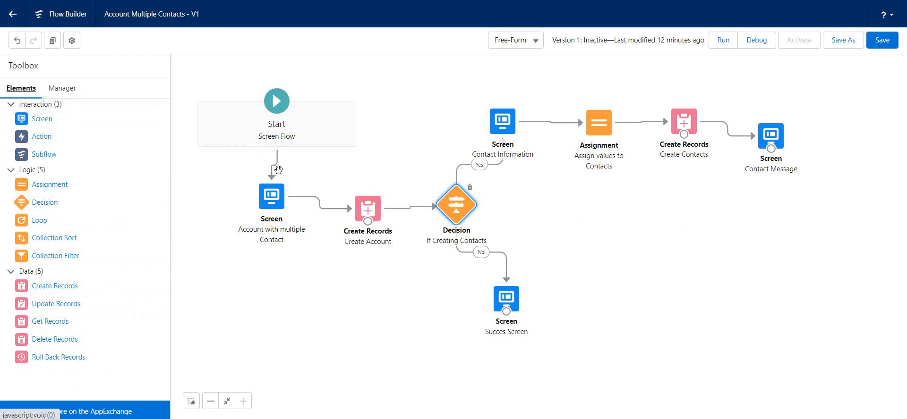
Check the settings of the Do you want to Create Contacts checkbox on the first screen.
double_click(282, 198)
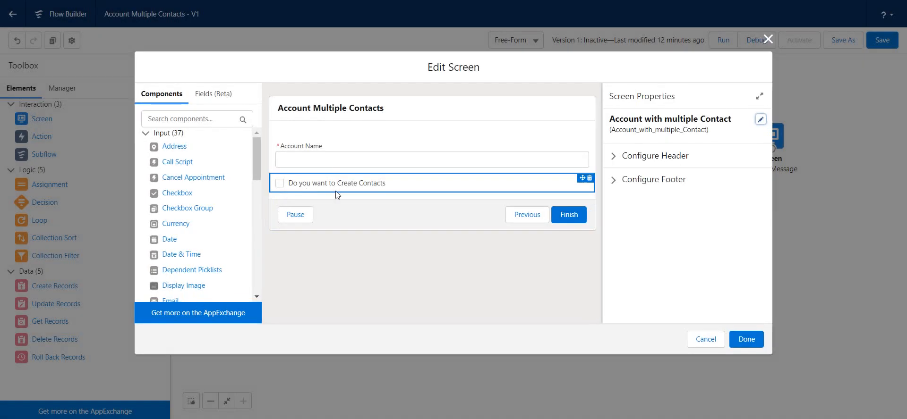
click(279, 189)
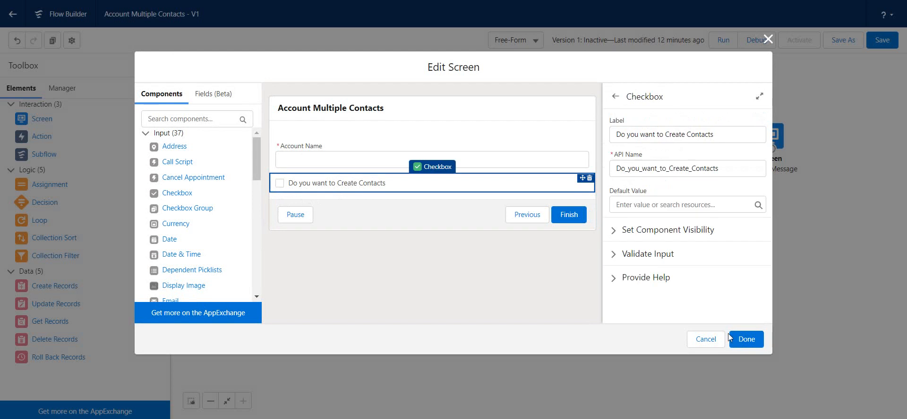
click(744, 339)
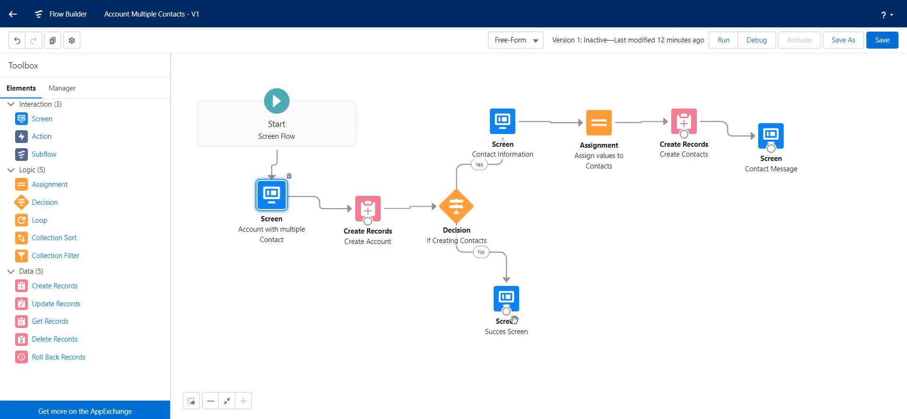
Examine the SuccesMessage display text on the Succes Screen, including its API name and inserted resources.
double_click(506, 300)
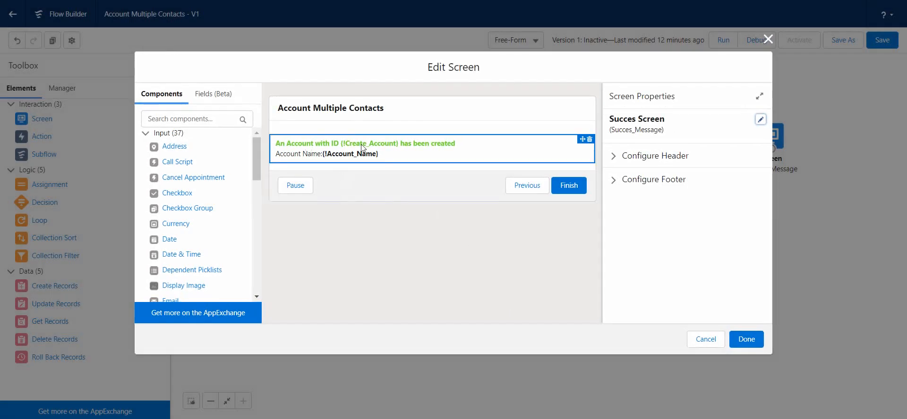
click(397, 151)
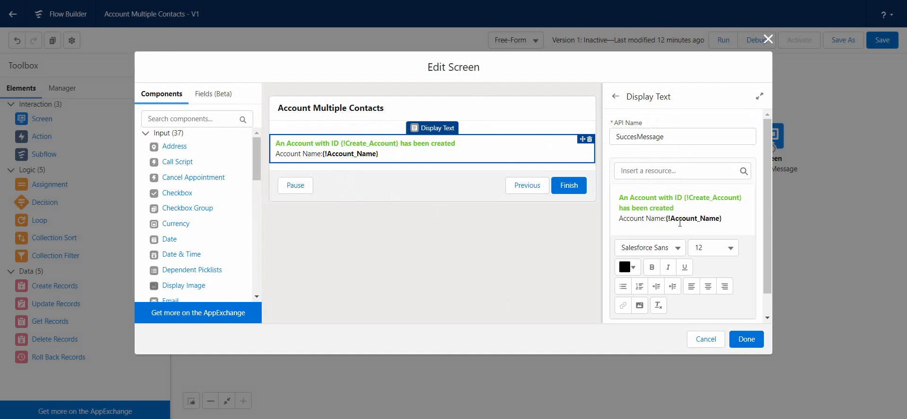
drag(667, 134, 613, 133)
click(646, 211)
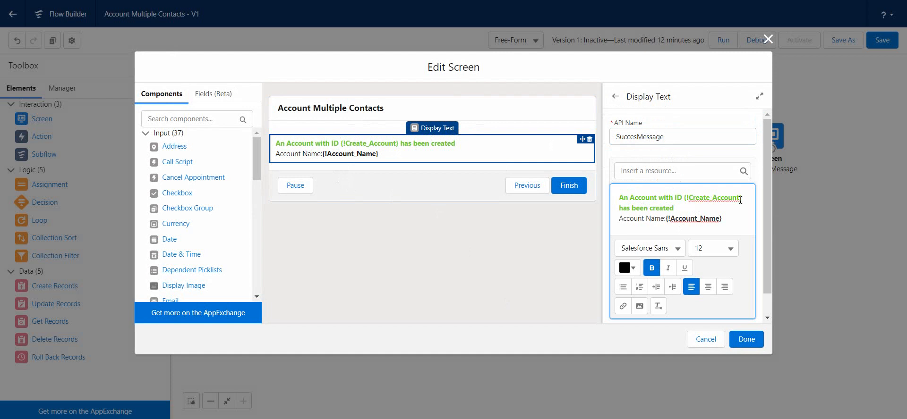
click(699, 201)
click(703, 137)
click(747, 340)
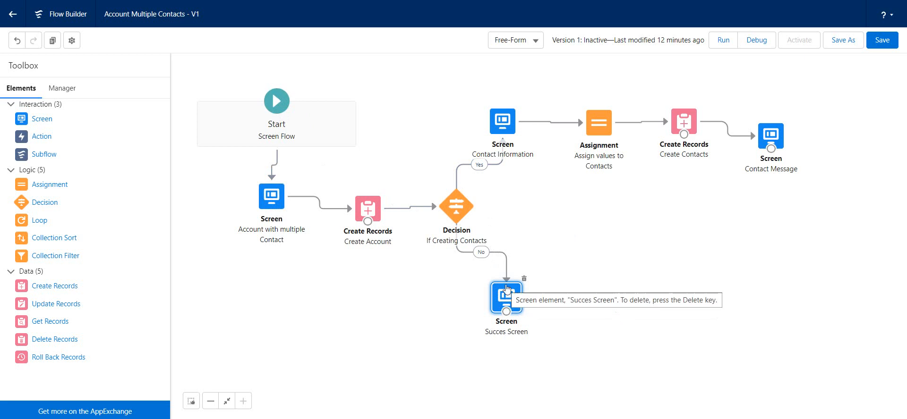
Review the Yes outcome's label and condition in the If Creating Contacts decision, and close it without saving.
double_click(456, 210)
click(319, 185)
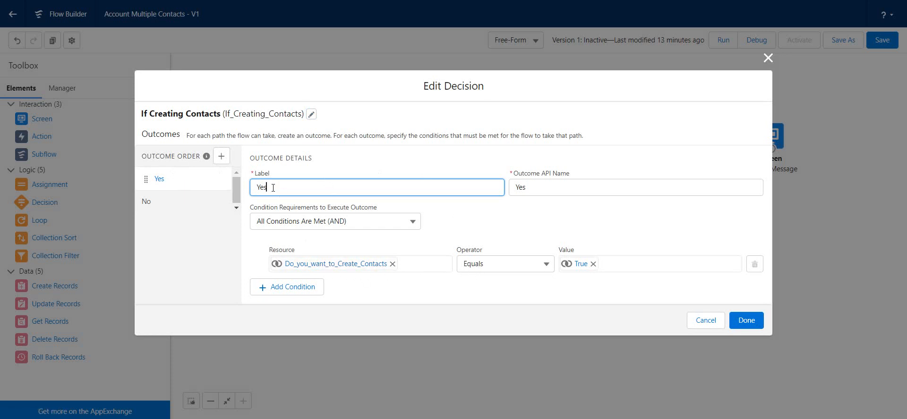
drag(330, 95, 332, 109)
click(335, 86)
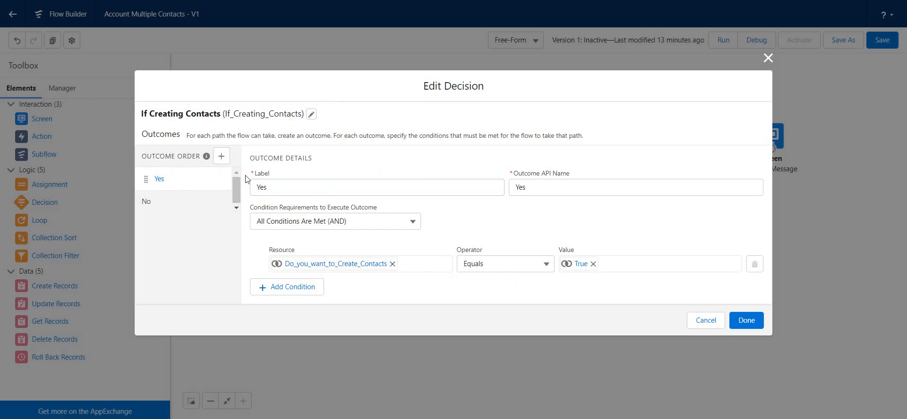
click(710, 322)
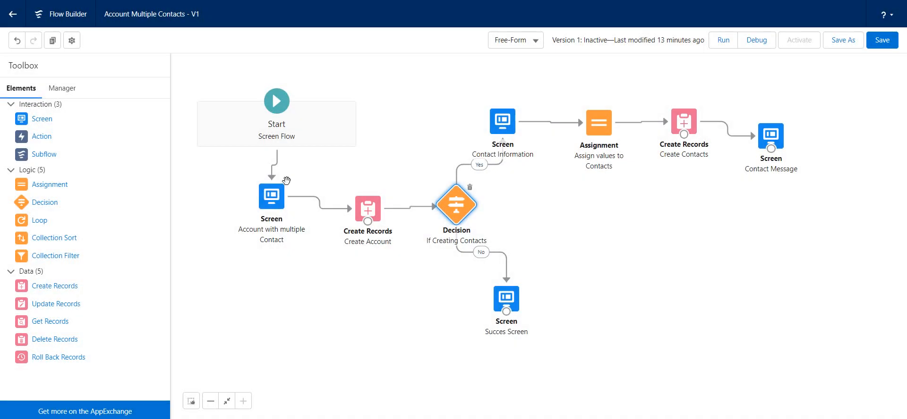
Check the API name of the Do you want to Create Contacts checkbox on the Account with multiple Contact screen.
double_click(282, 206)
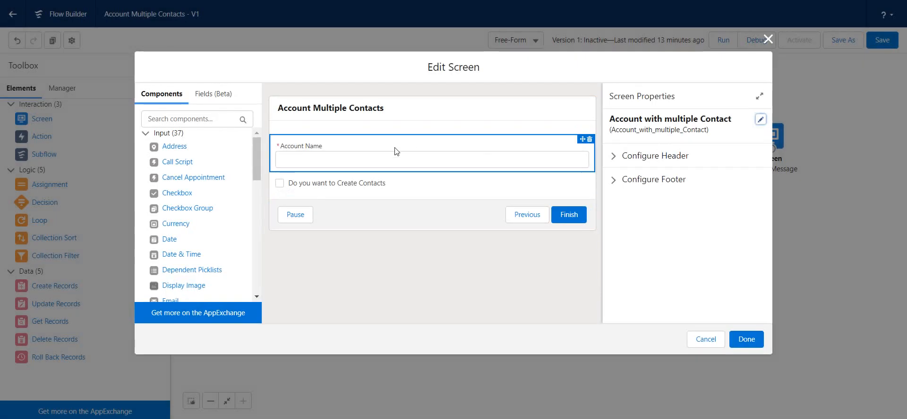
click(319, 186)
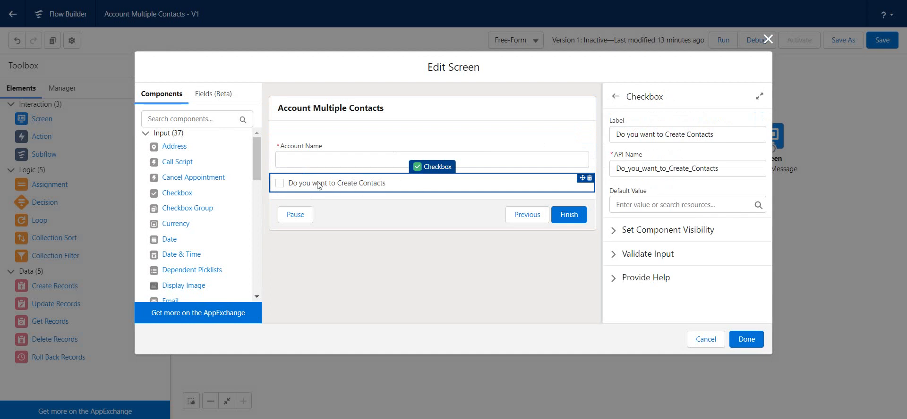
click(745, 339)
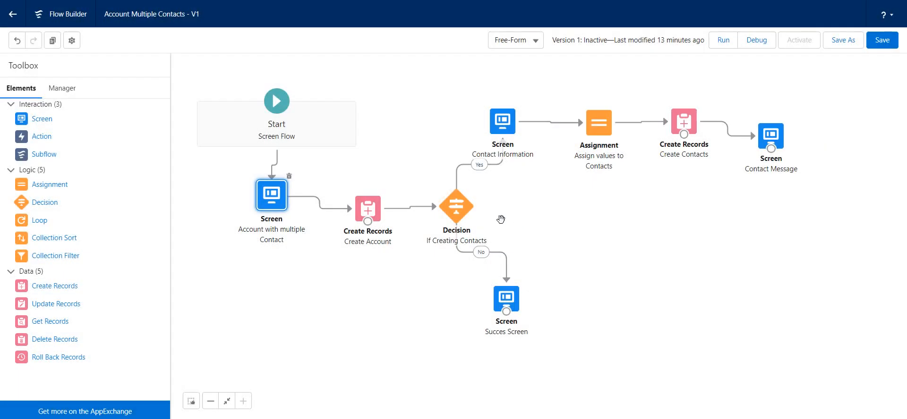
In the If Creating Contacts decision, clear the Yes condition's value and reassign $GlobalConstant.True to it.
double_click(464, 206)
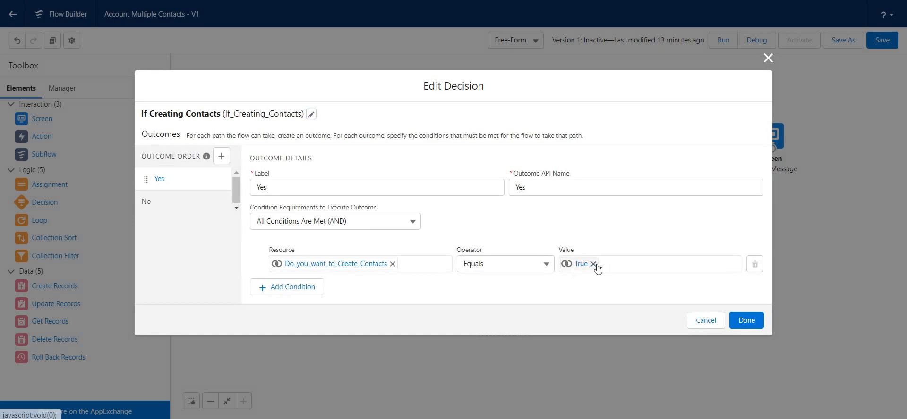
click(593, 264)
scroll(614, 302, down, 3)
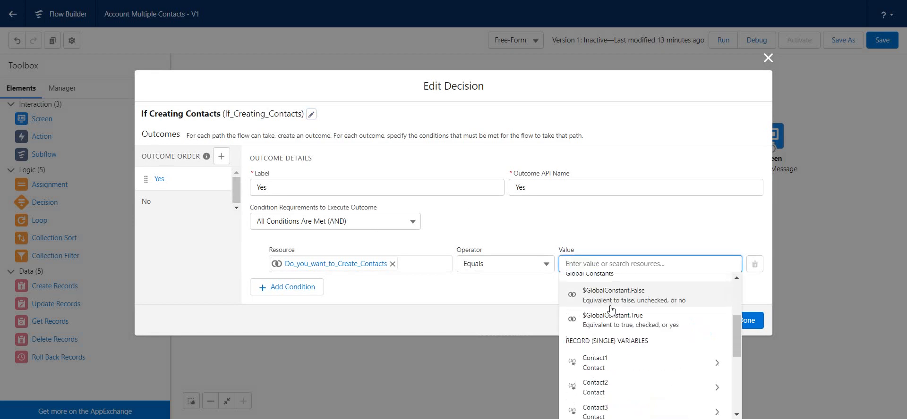
click(633, 318)
click(651, 234)
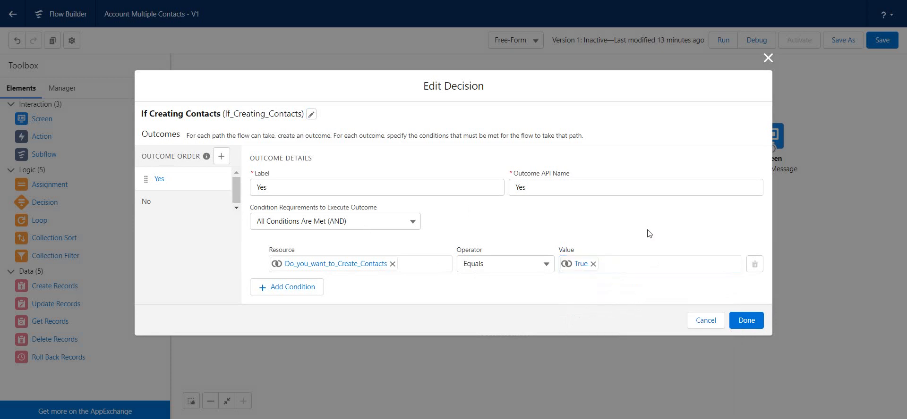
Review the No outcome and the Yes condition's operator choices, and accept the decision.
click(158, 199)
drag(286, 173, 232, 175)
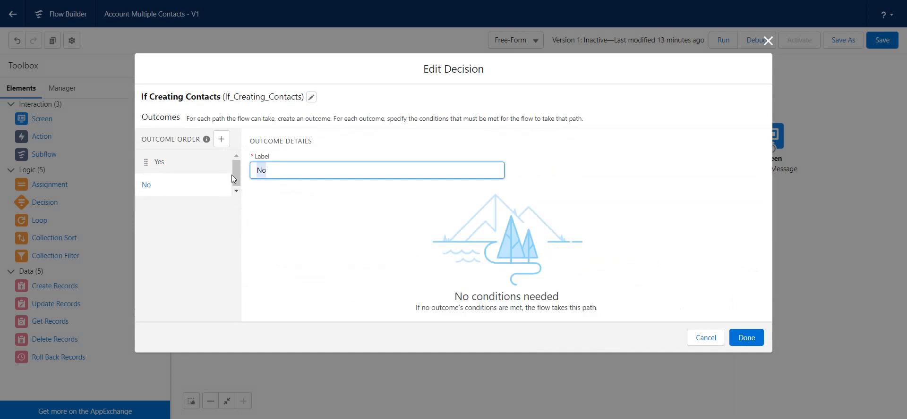
click(175, 160)
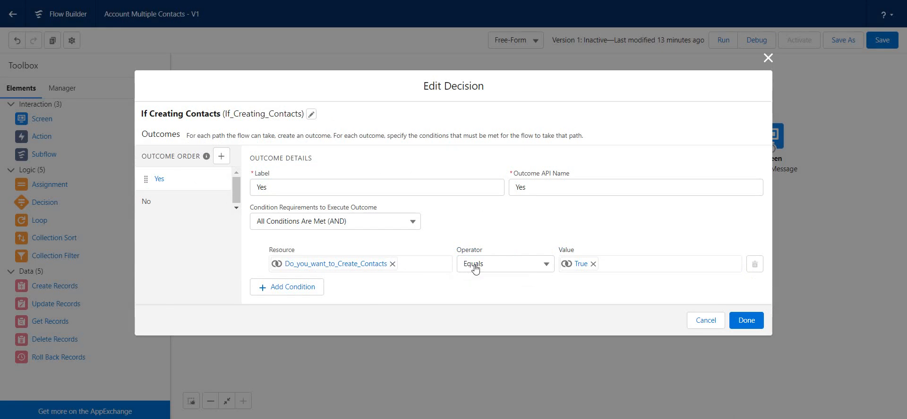
click(505, 268)
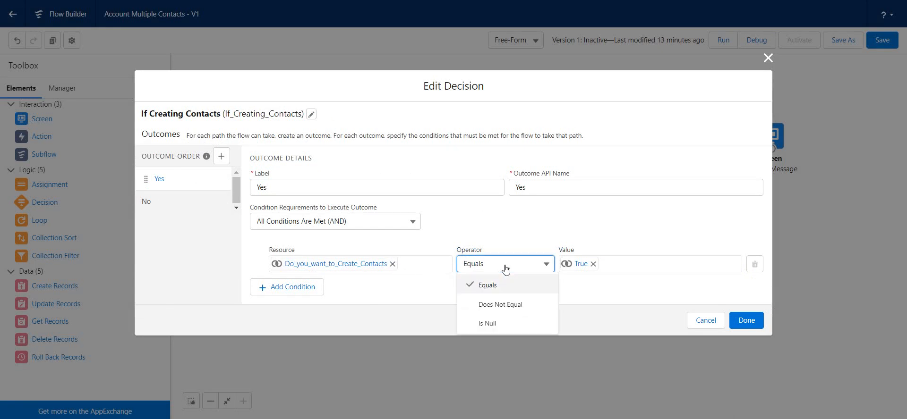
click(625, 270)
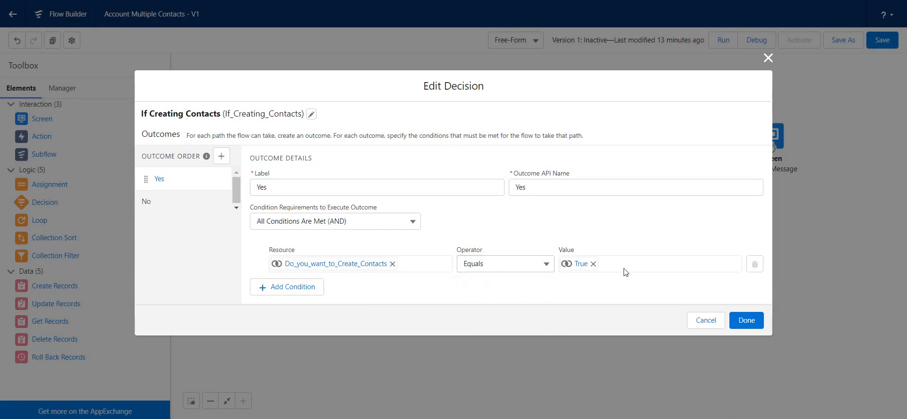
click(747, 321)
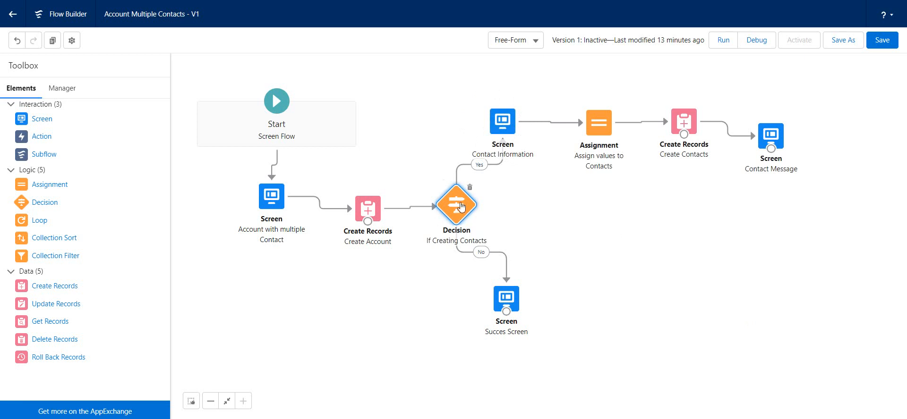
Check the settings of the Last Name Cont 1 and Last Name Cont 3 text components on the Contact Information screen.
click(504, 128)
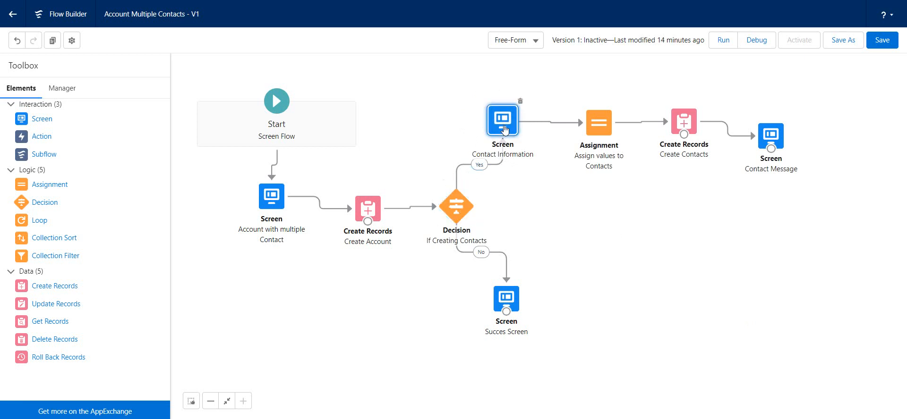
double_click(503, 128)
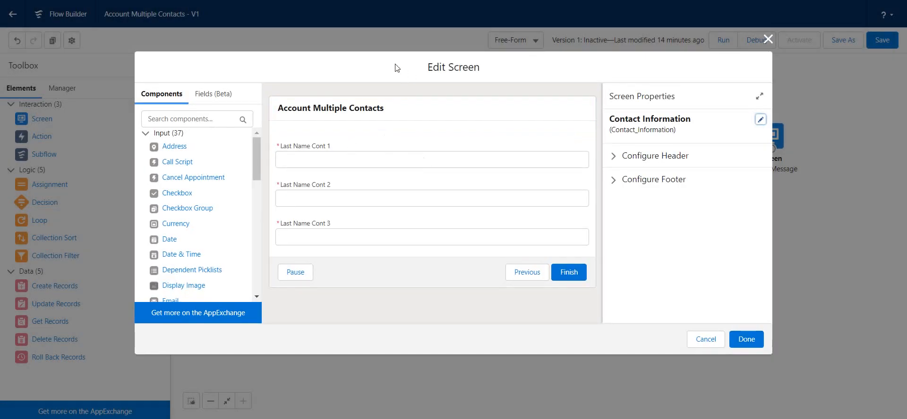
click(313, 142)
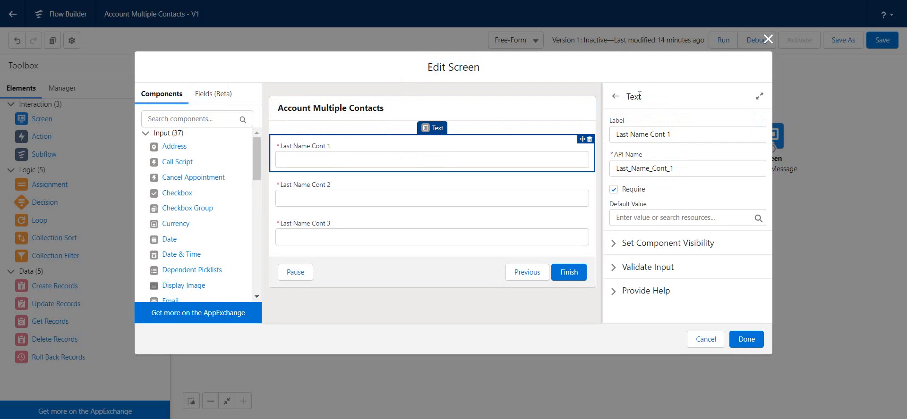
double_click(634, 96)
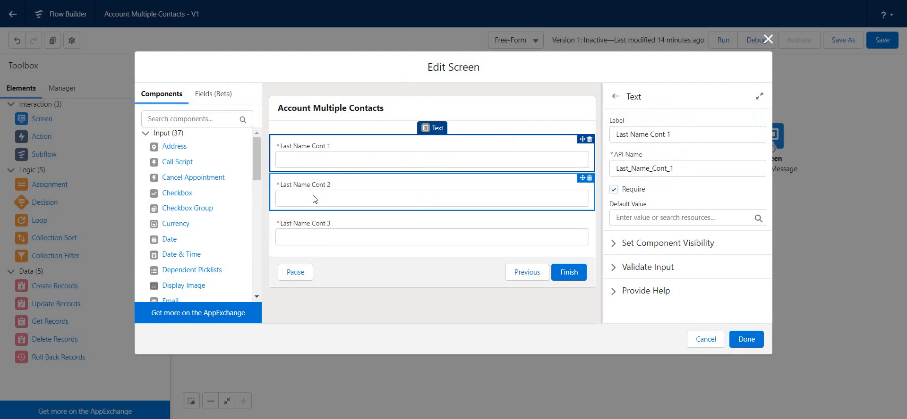
click(316, 227)
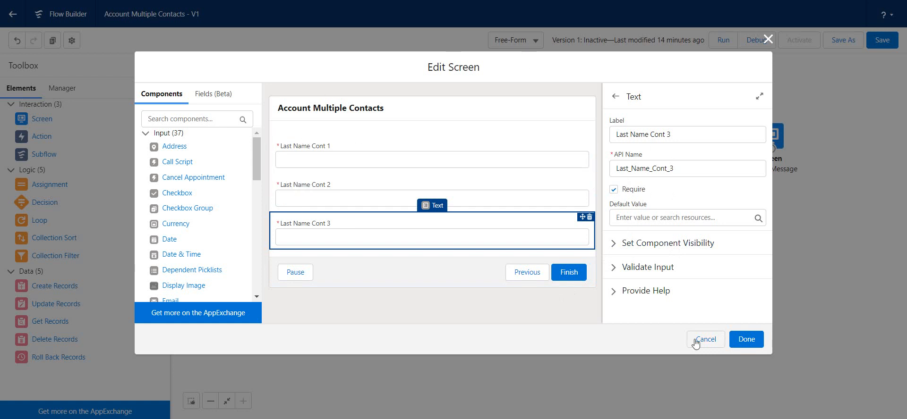
click(741, 343)
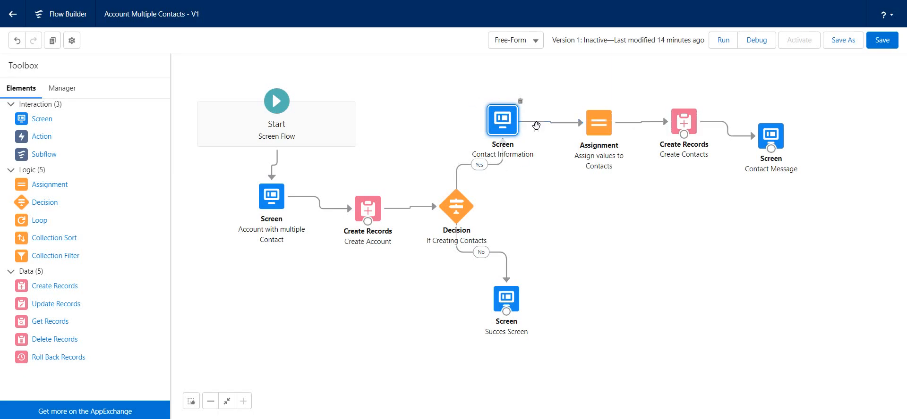
Inspect the first row's variable and its resource choices in the Assign values to Contacts assignment.
double_click(601, 122)
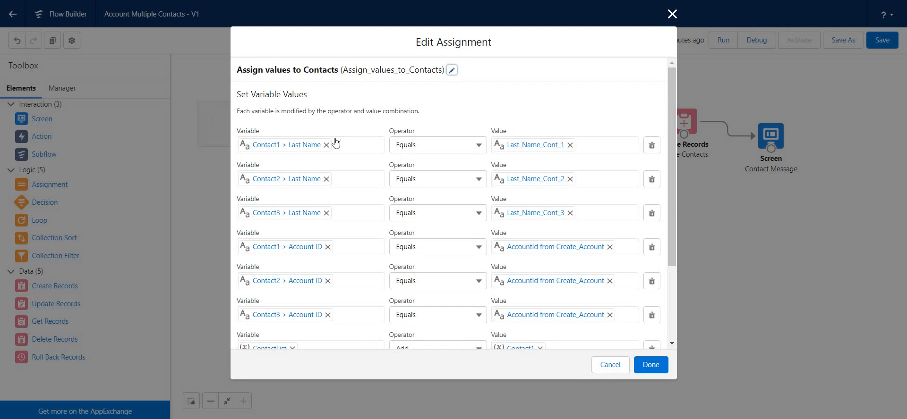
click(265, 144)
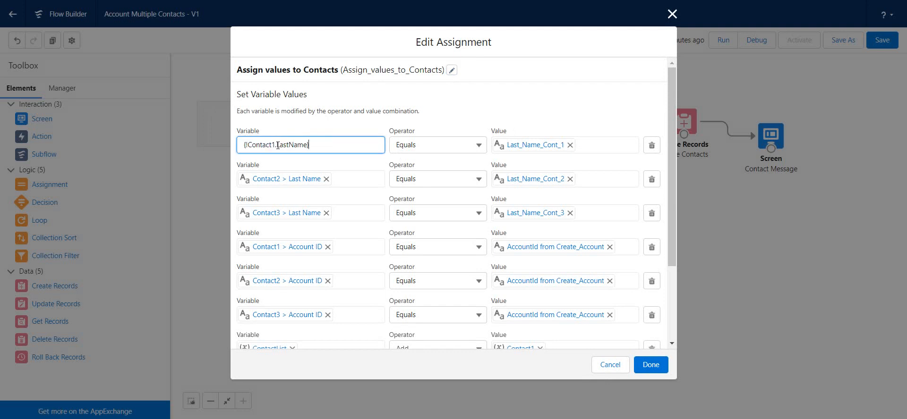
click(285, 144)
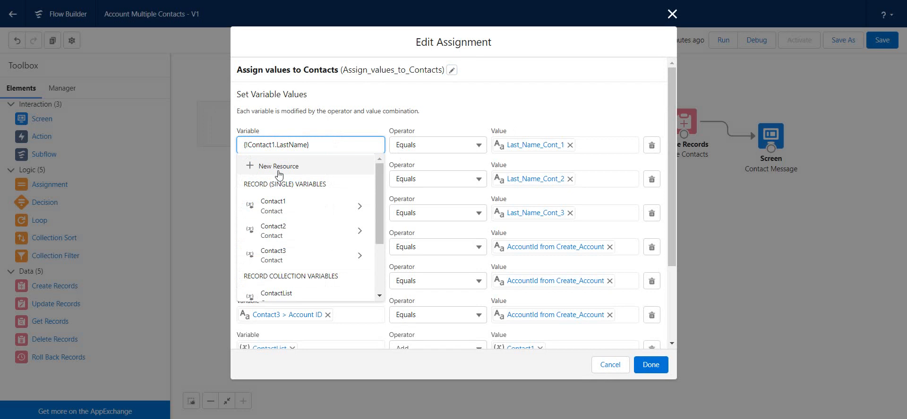
click(567, 91)
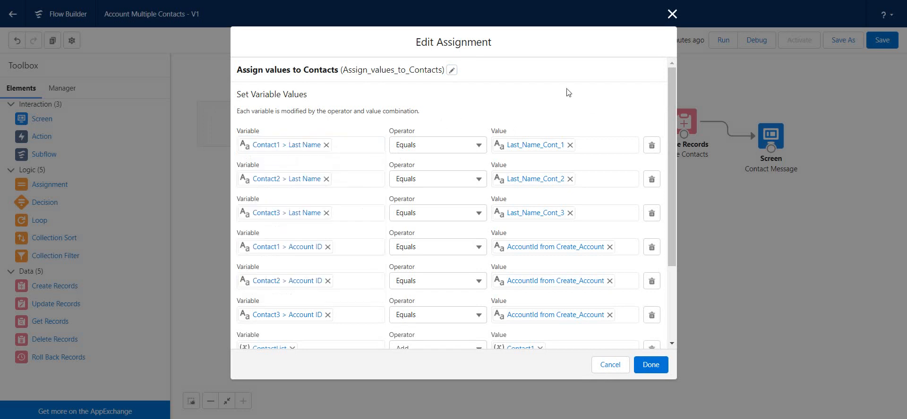
Clear the first assignment row's variable and reassign the LastName field of the Contact1 record variable to it.
click(326, 145)
click(319, 151)
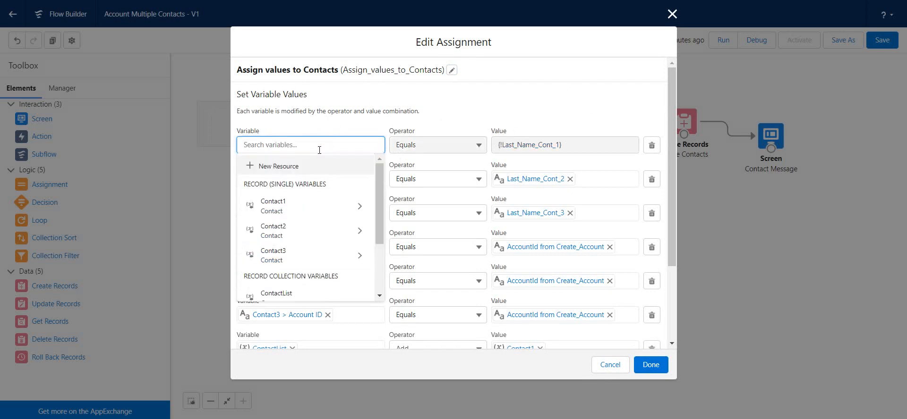
click(286, 209)
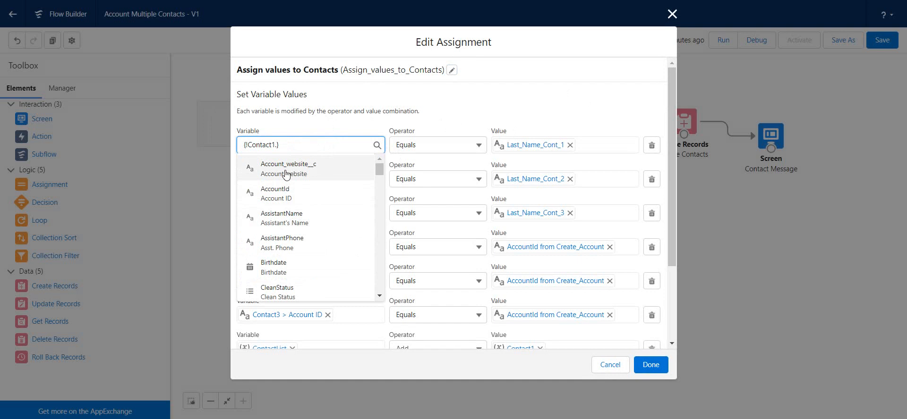
text(las)
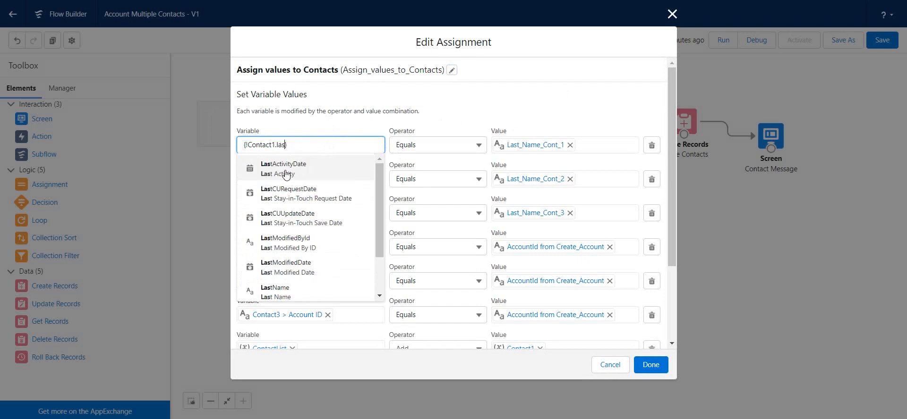
click(289, 292)
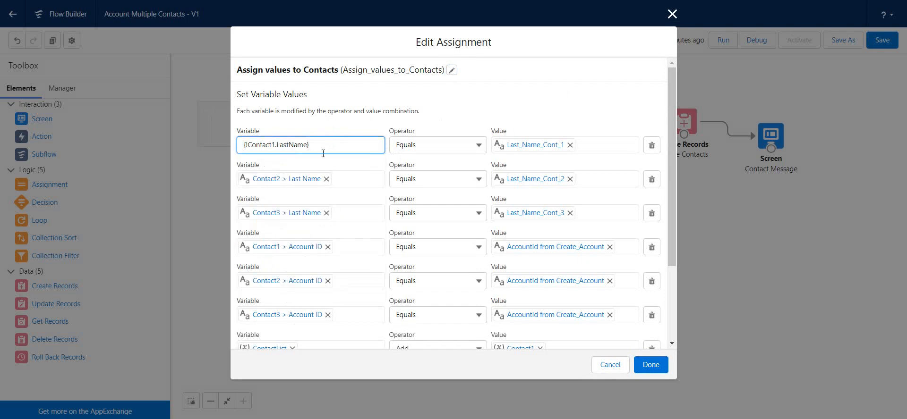
click(463, 114)
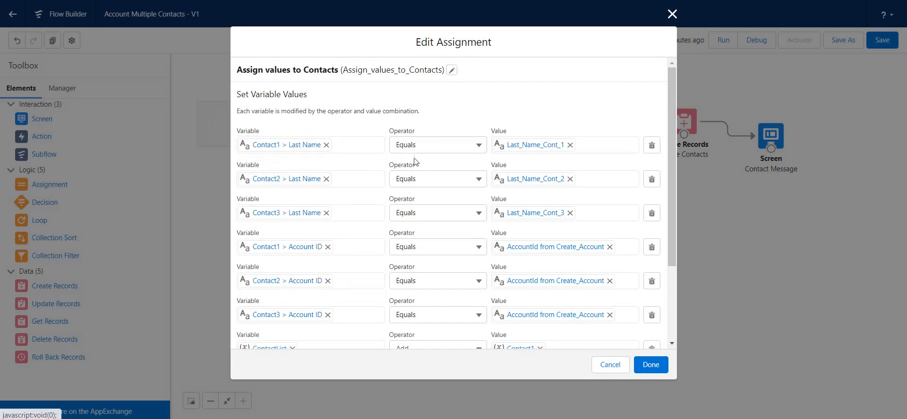
Try to use the Contact1 record variable as the value for Contact1 > Last Name, and clear that entry.
click(570, 146)
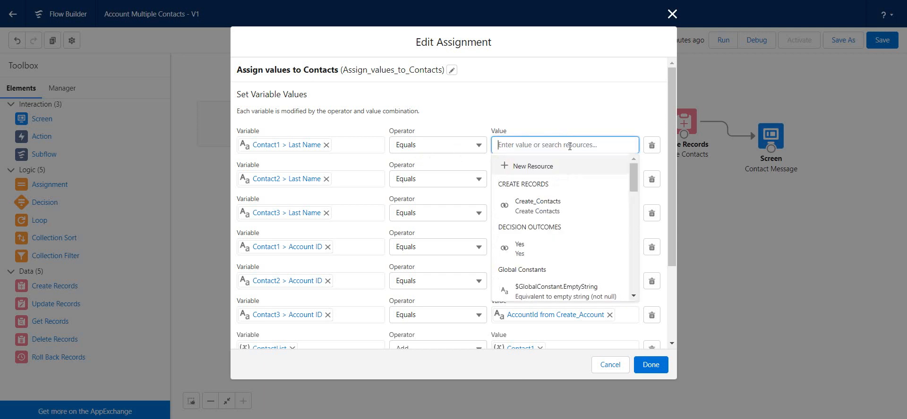
scroll(539, 208, down, 3)
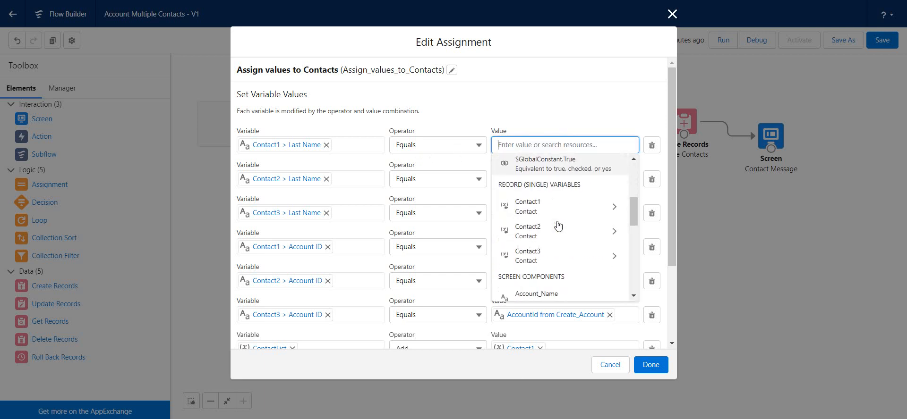
click(539, 208)
click(568, 136)
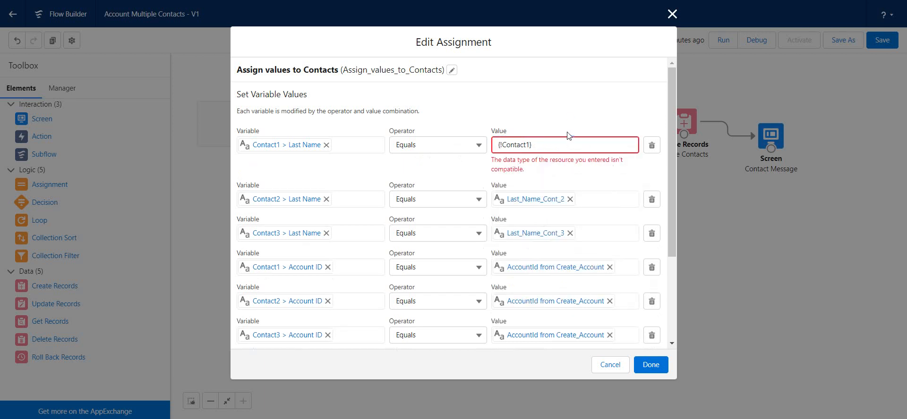
drag(559, 139, 462, 148)
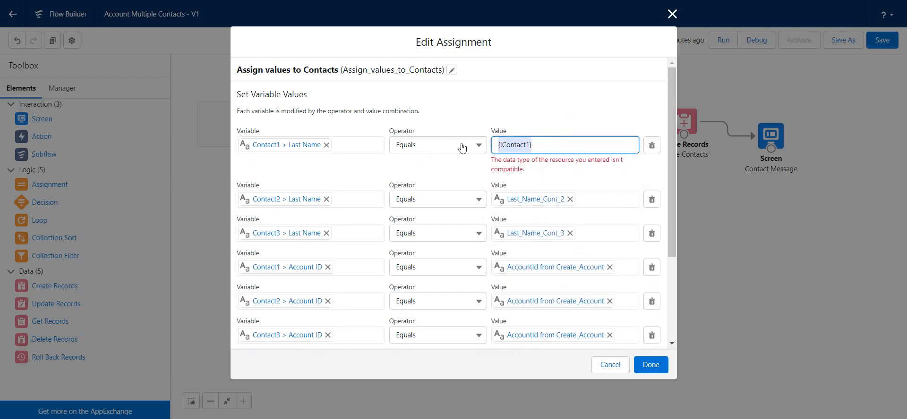
key(BackSpace)
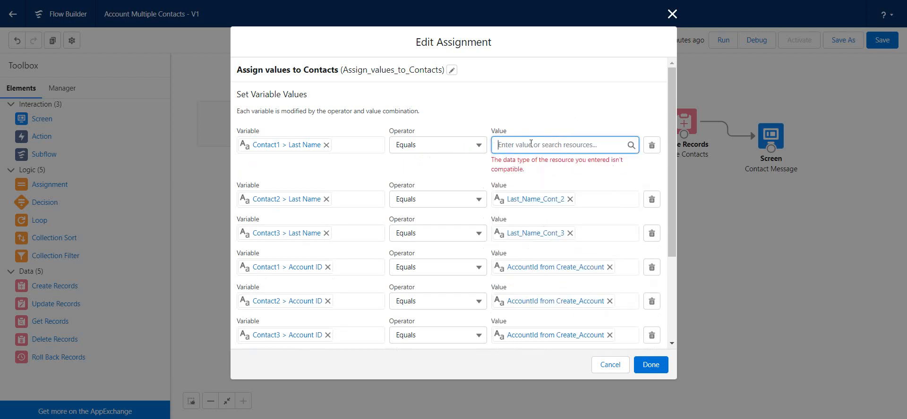
Set the value of the Contact1 > Last Name assignment to the Last_Name_Cont_1 screen component.
click(531, 145)
scroll(538, 210, down, 5)
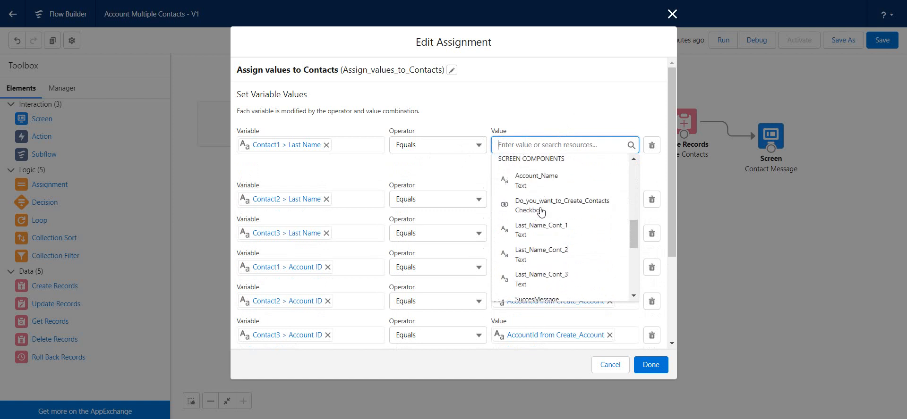
click(539, 230)
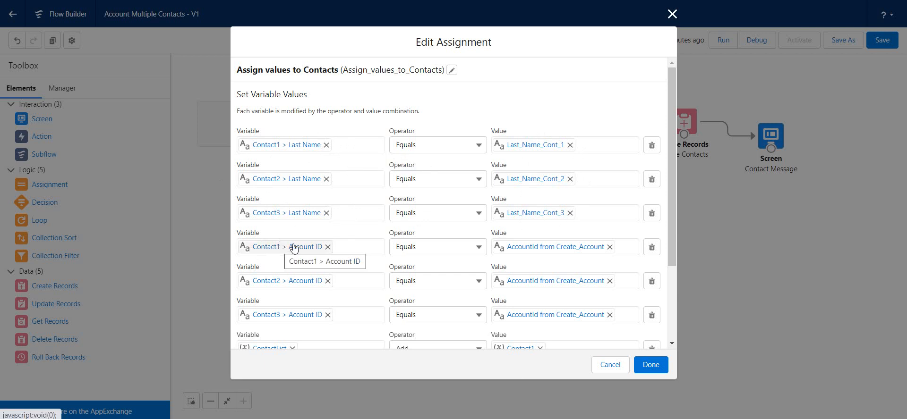
Clear the variable of the Contact1 > Account ID row and reassign the AccountId field of the Contact1 record variable to it.
click(327, 246)
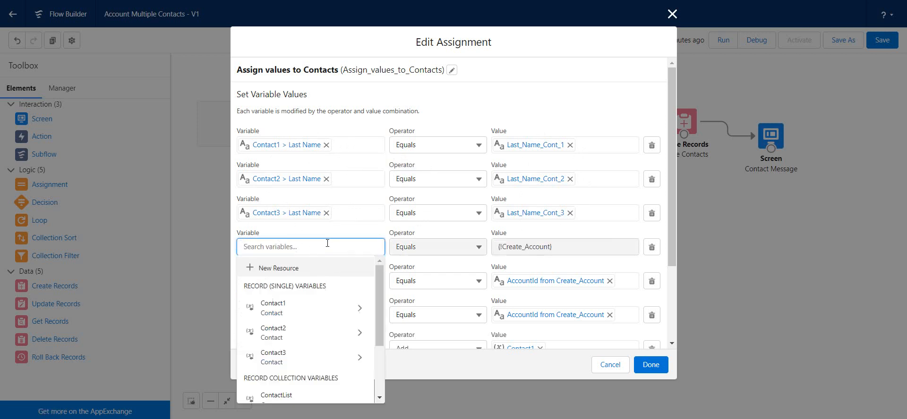
scroll(328, 246, down, 5)
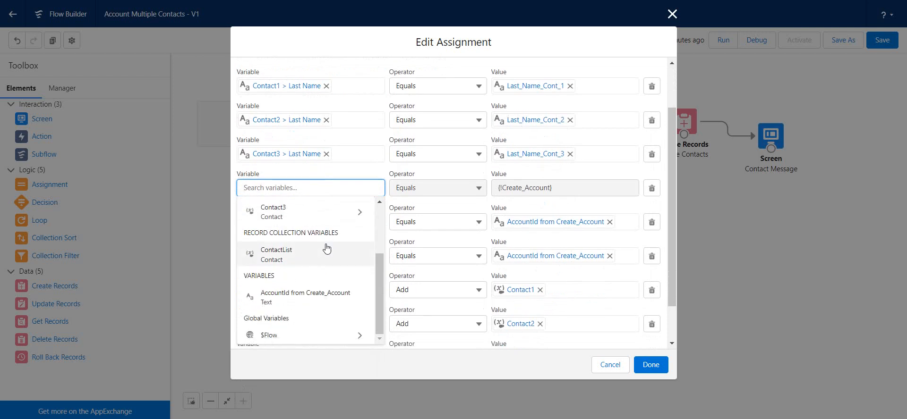
scroll(327, 247, up, 3)
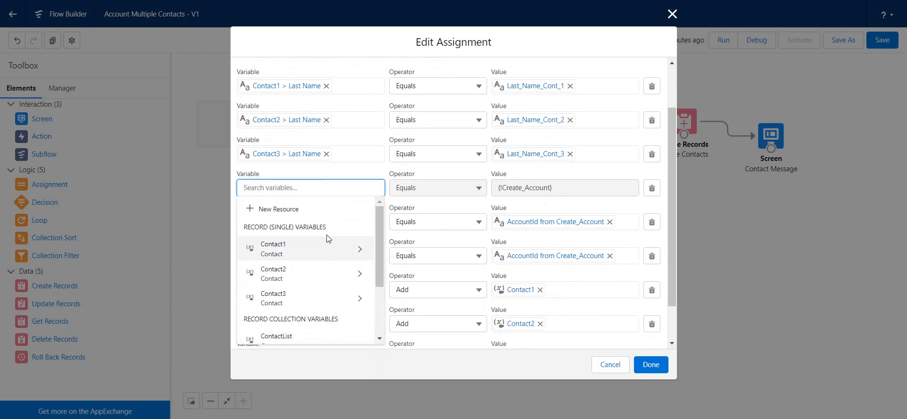
click(298, 251)
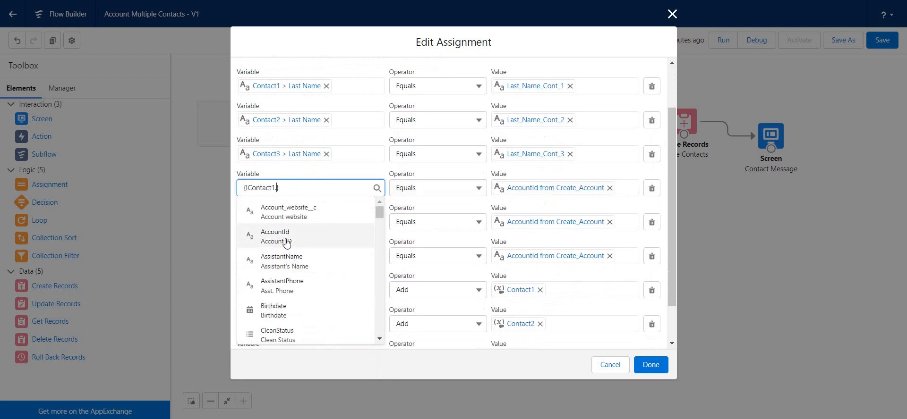
click(287, 240)
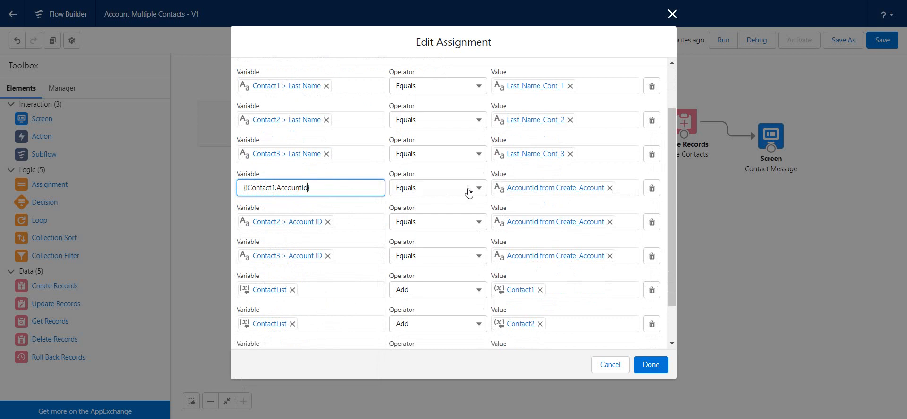
Clear the value of the Contact1 > Account ID row and set it to the AccountId from Create_Account variable.
click(610, 189)
click(588, 195)
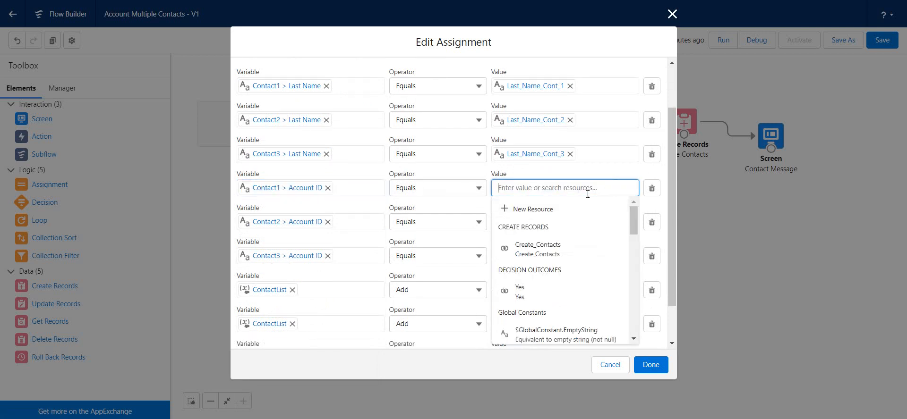
scroll(586, 198, down, 4)
scroll(585, 203, down, 3)
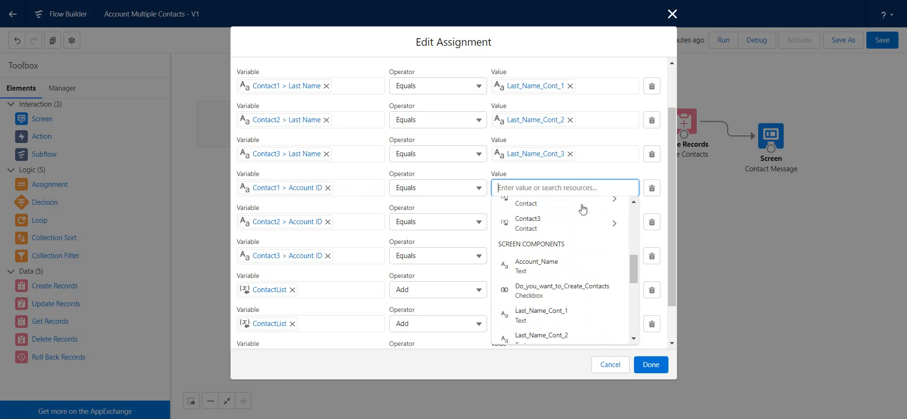
scroll(582, 207, down, 3)
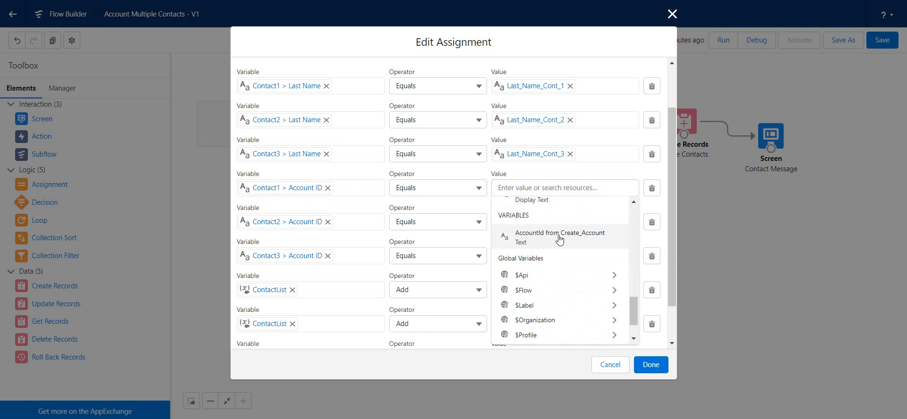
click(549, 238)
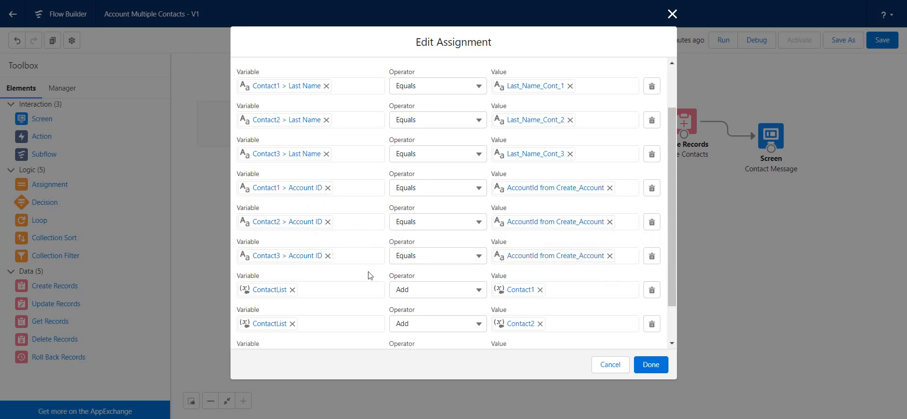
Review the remaining Account ID and ContactList rows and confirm the Assign values to Contacts assignment.
scroll(369, 276, down, 1)
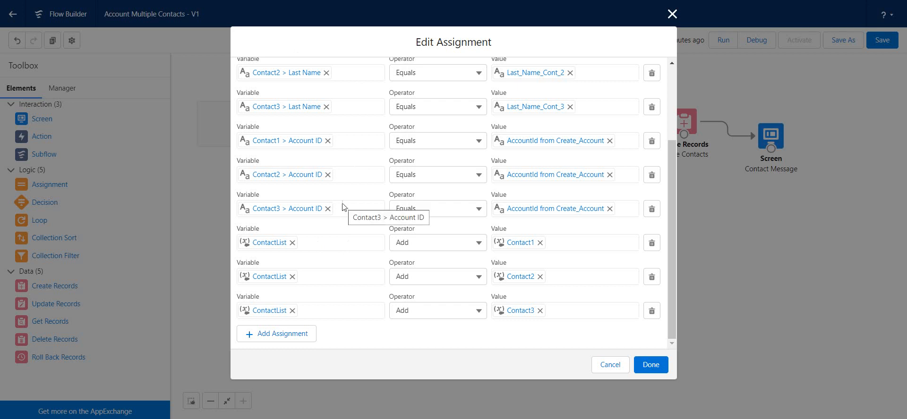
scroll(427, 277, up, 2)
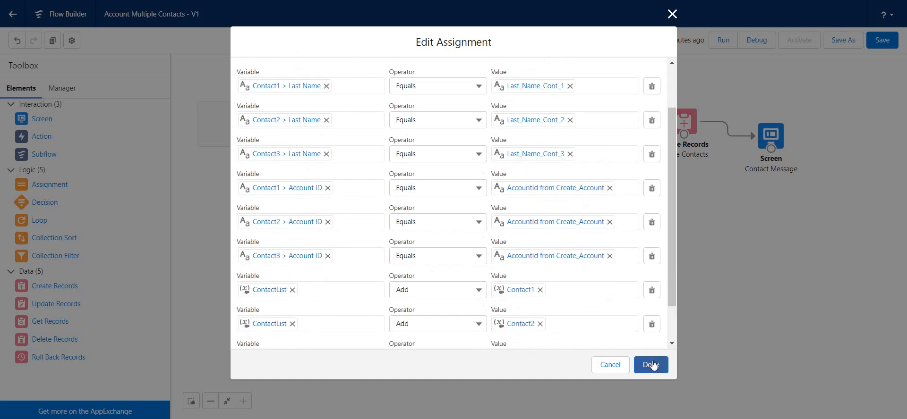
scroll(645, 347, down, 1)
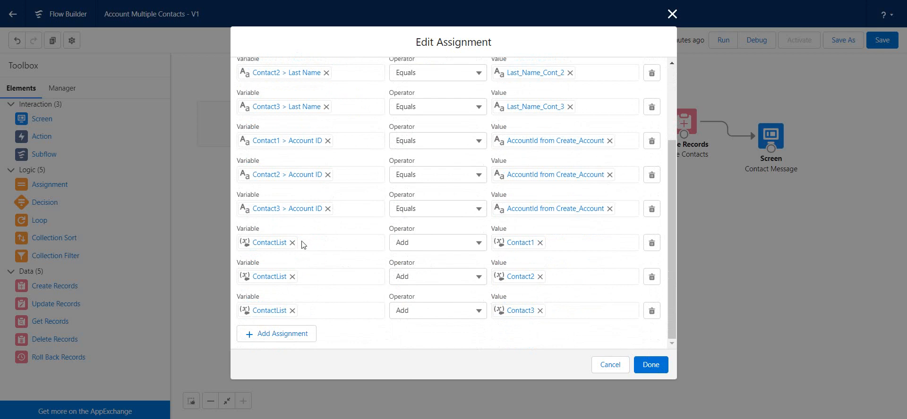
click(644, 364)
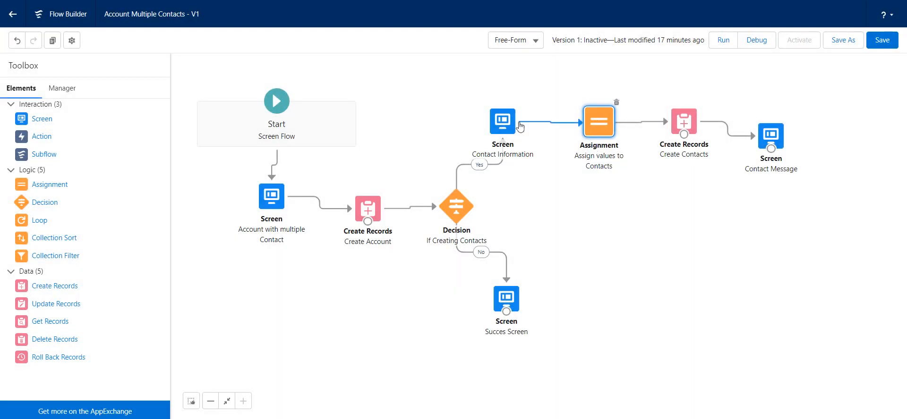
Check the Create Contacts element, and inspect the ContactList record collection variable's name, description, data type and object.
double_click(684, 122)
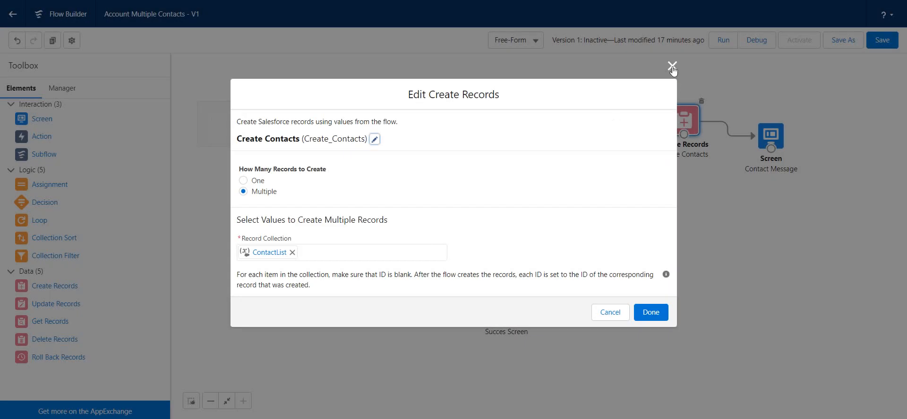
click(672, 66)
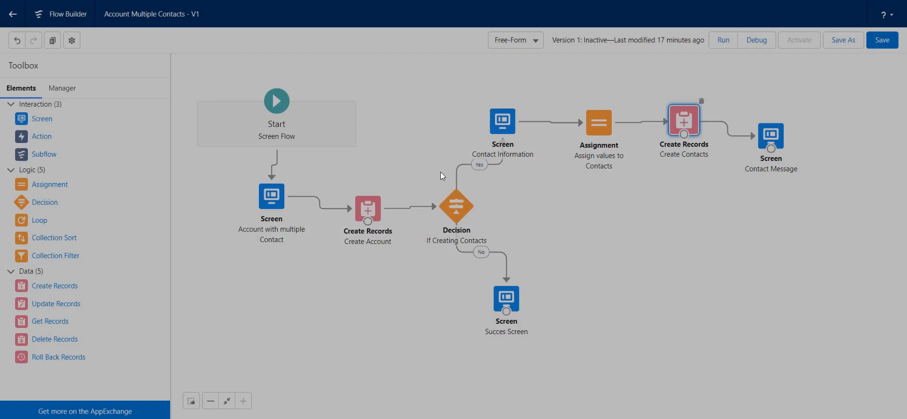
click(64, 88)
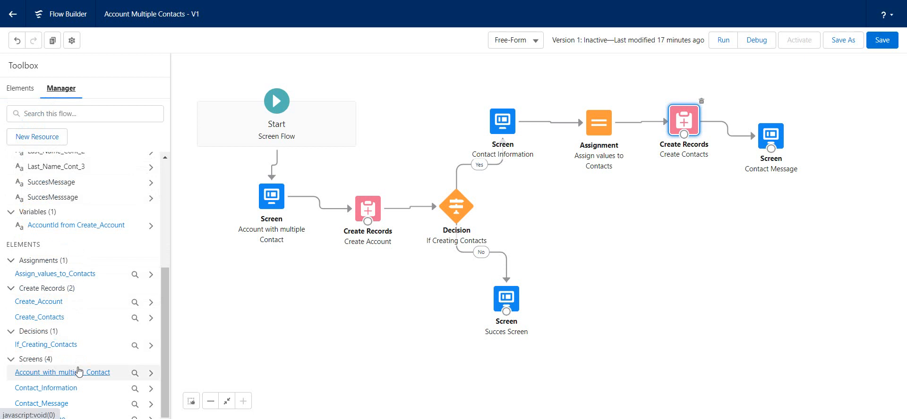
drag(163, 322, 167, 233)
click(43, 227)
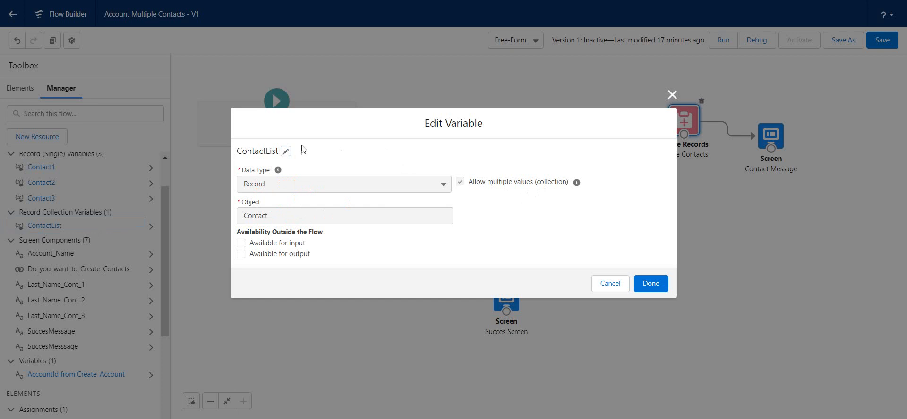
click(286, 151)
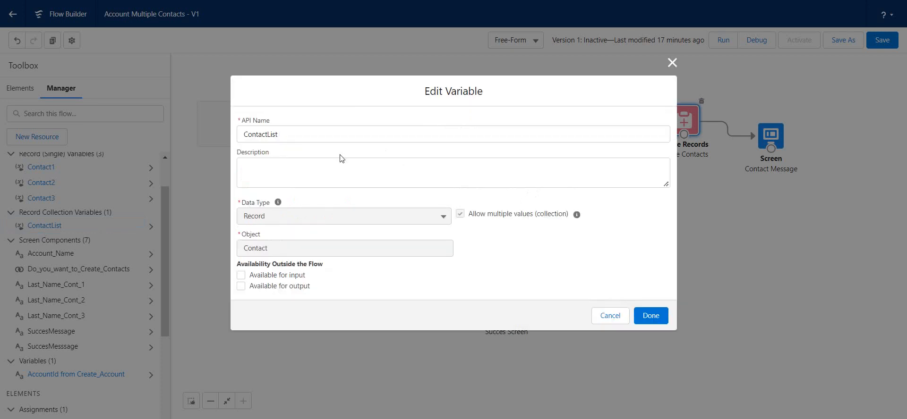
click(314, 173)
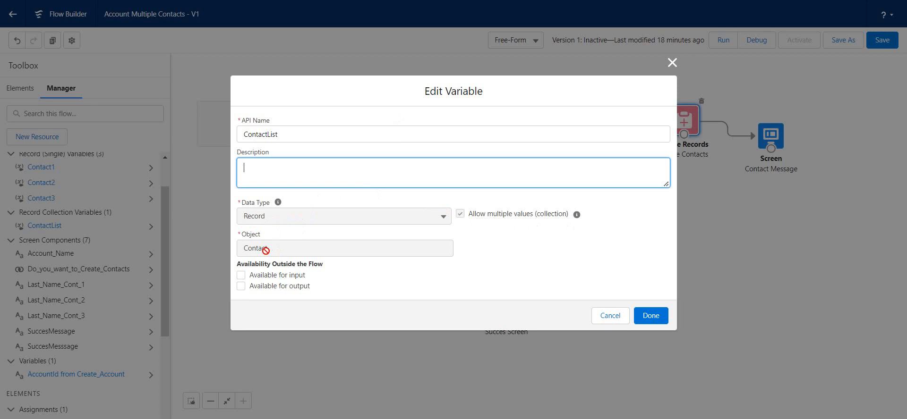
click(651, 315)
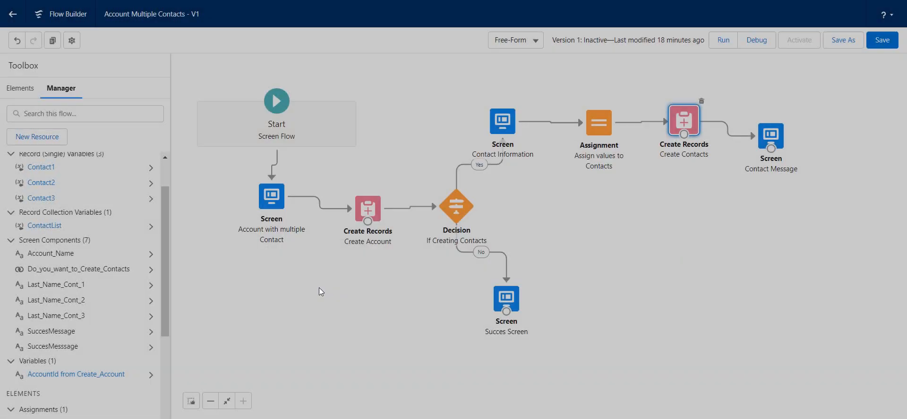
Reopen the Assign values to Contacts assignment and examine the rows that add each contact variable to ContactList.
double_click(607, 137)
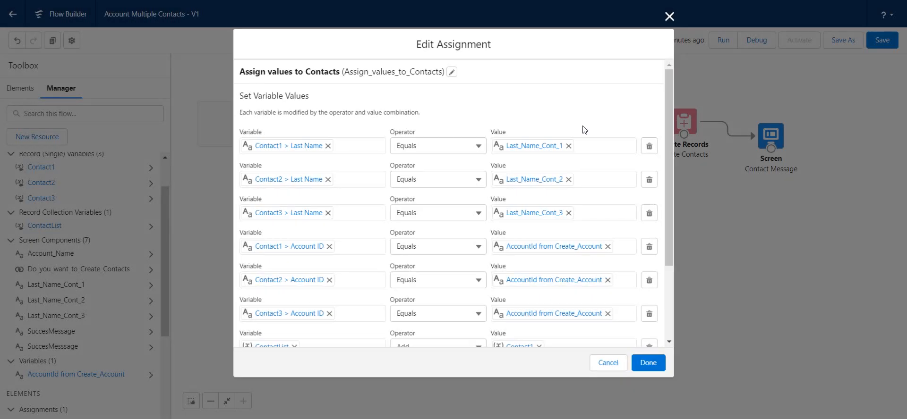
scroll(279, 276, down, 3)
scroll(272, 269, down, 1)
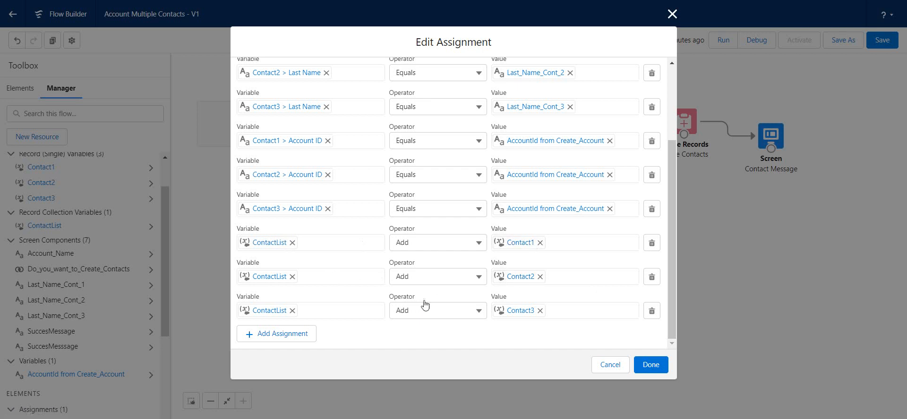
click(642, 364)
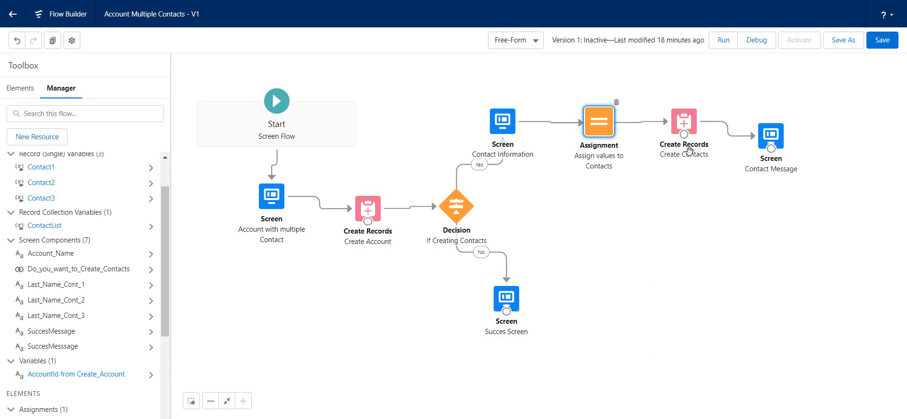
Review the Create Contacts element's label, API name, number of records to create and record collection.
click(677, 125)
double_click(677, 126)
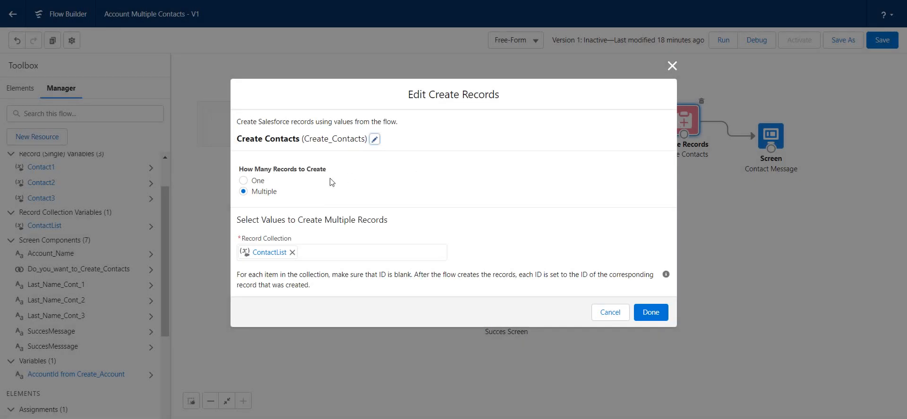
click(375, 140)
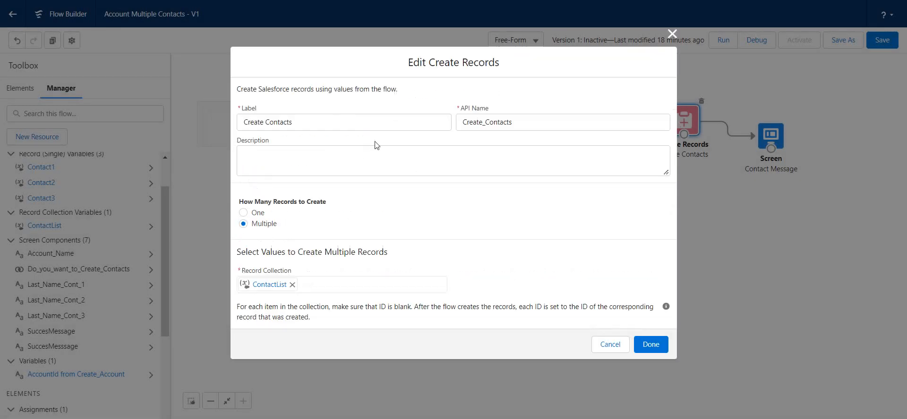
click(311, 119)
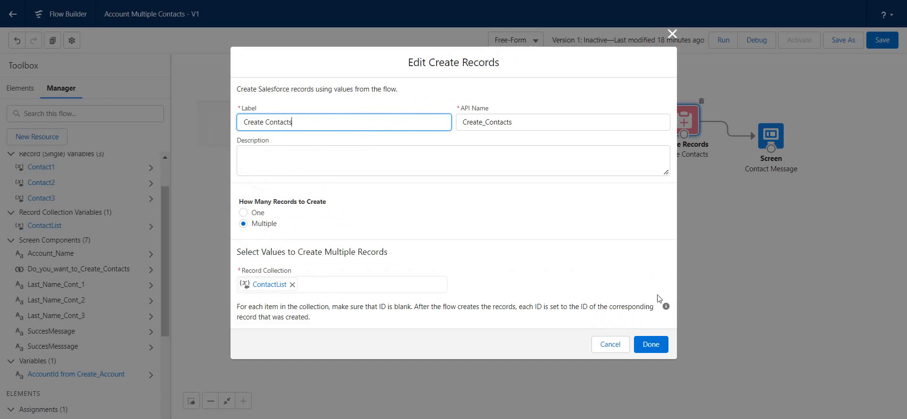
click(655, 347)
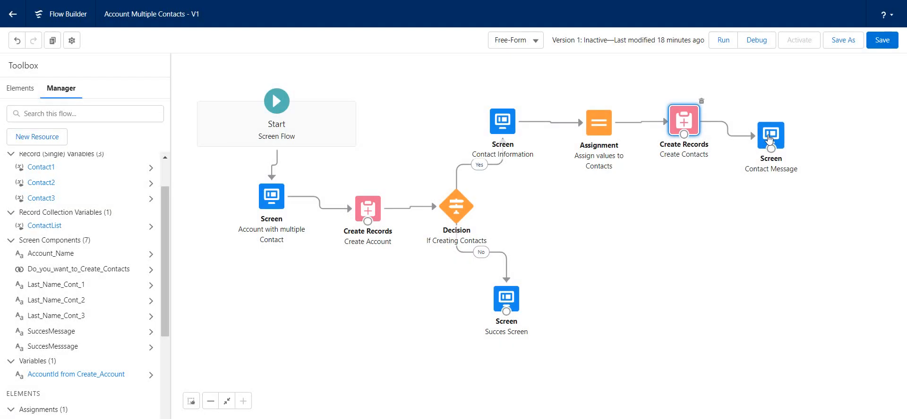
Open the Contact Message screen and bring up the settings of its display text component.
click(769, 138)
double_click(769, 138)
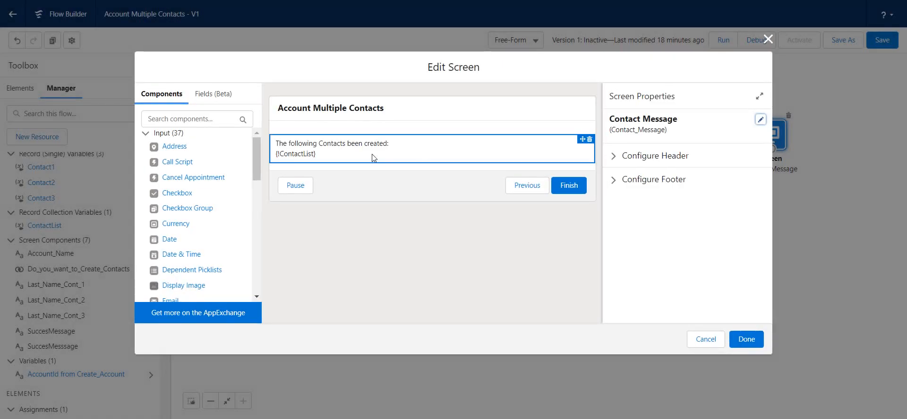
click(373, 158)
click(354, 120)
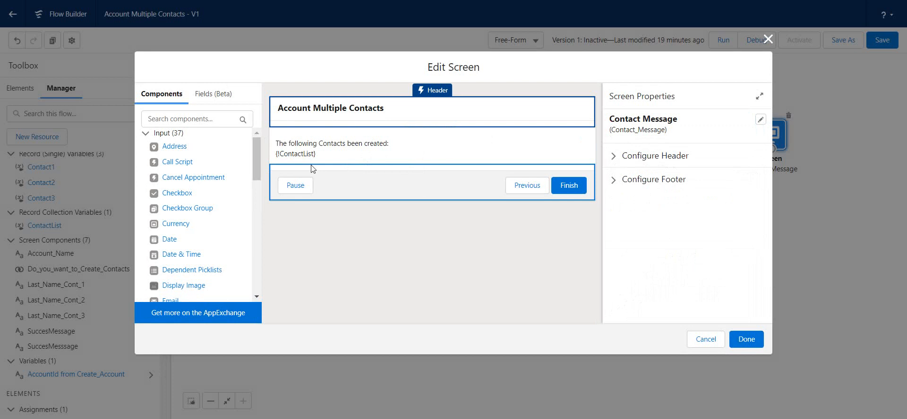
click(360, 152)
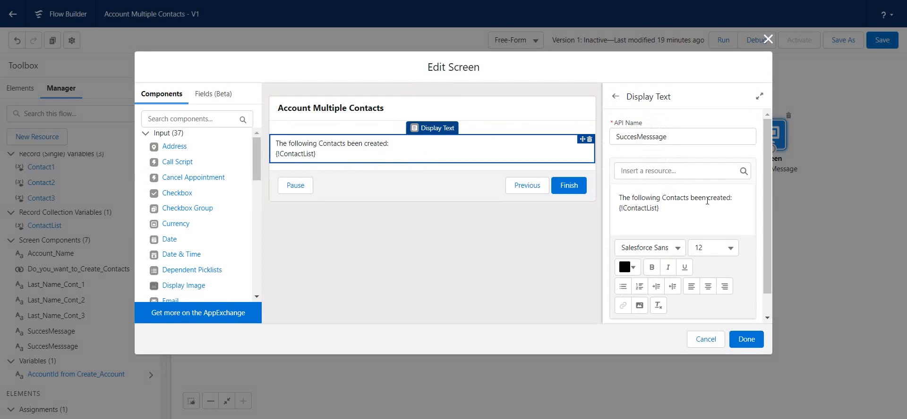
Add the Last_Name_Cont_1 screen component on a new line below {!ContactList} in the display text.
click(664, 209)
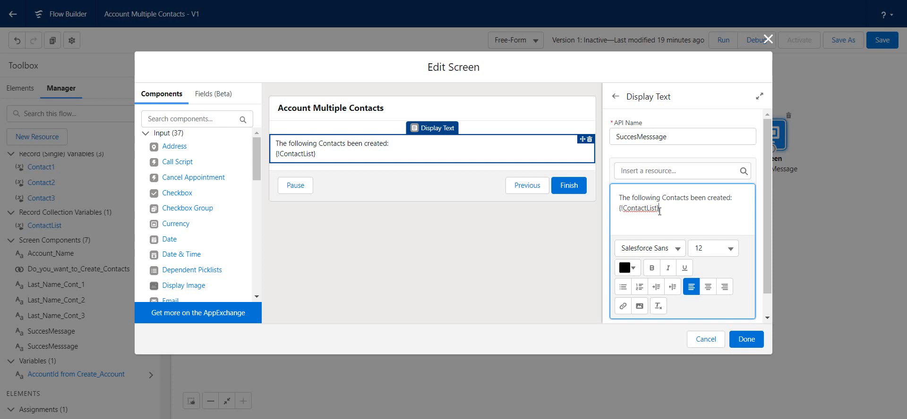
key(Return)
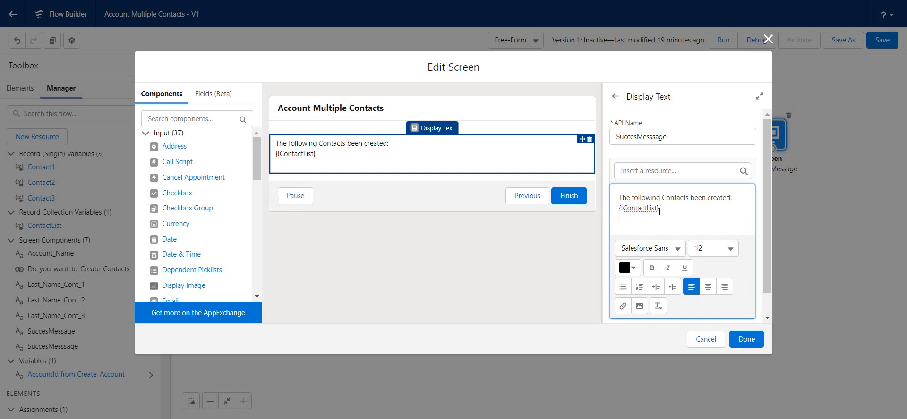
click(704, 170)
scroll(698, 196, down, 2)
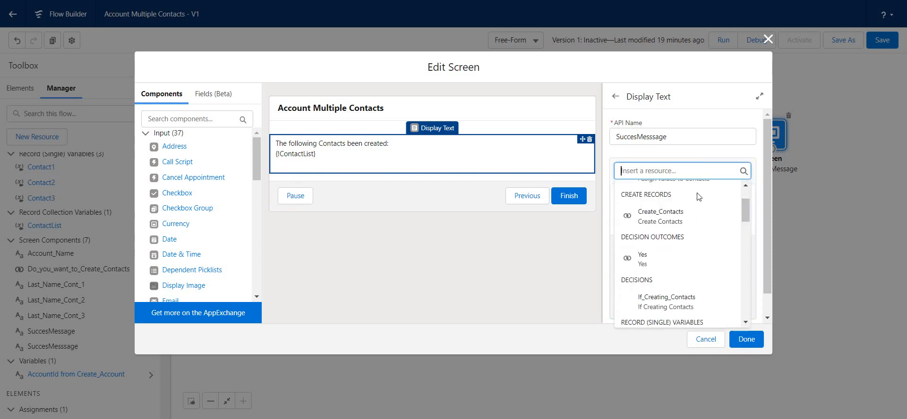
scroll(698, 196, up, 2)
scroll(698, 196, down, 5)
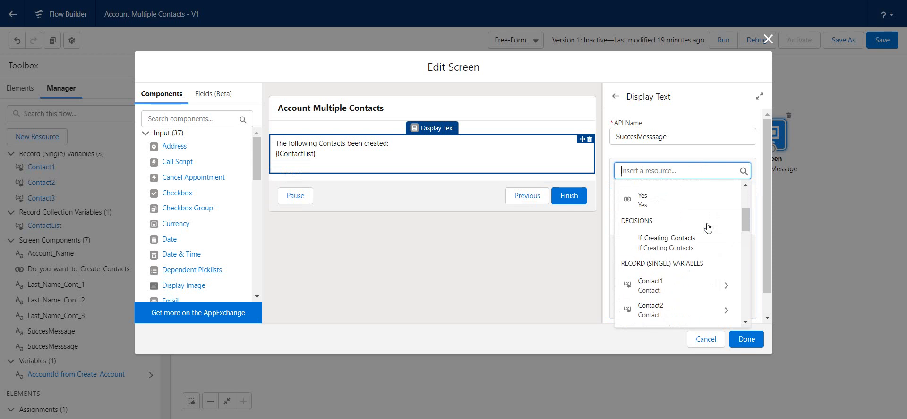
scroll(708, 226, down, 4)
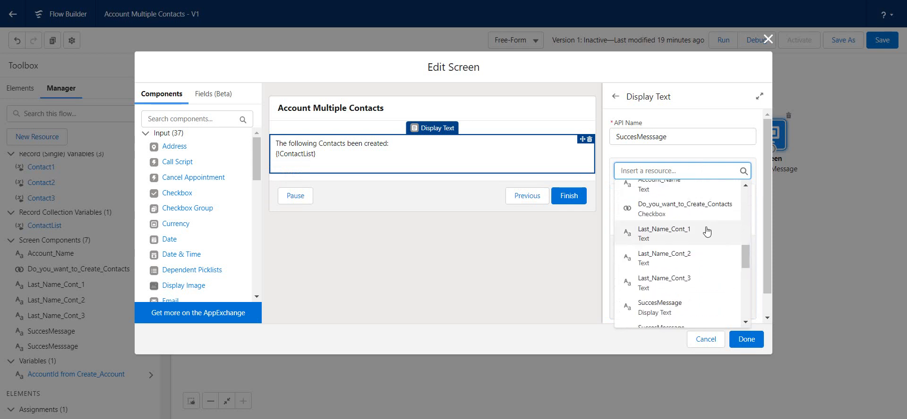
scroll(708, 231, down, 1)
scroll(699, 234, up, 1)
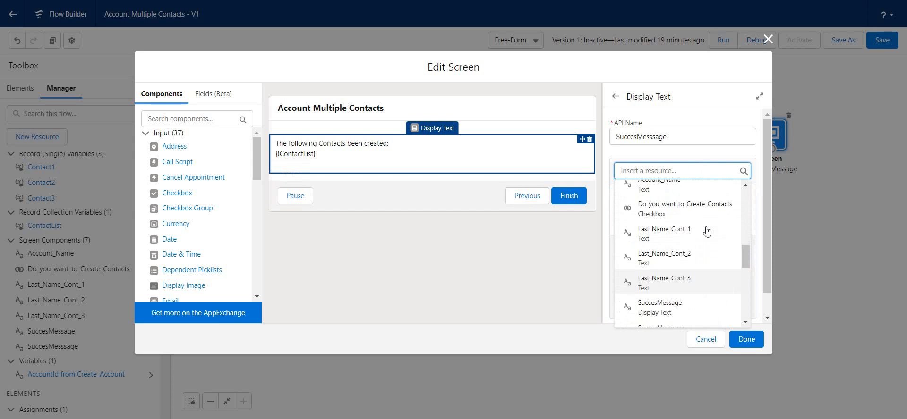
click(698, 236)
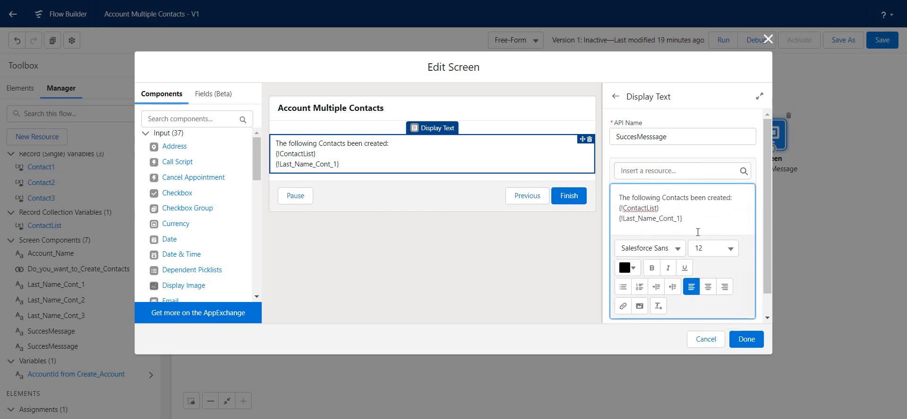
Add the Last_Name_Cont_2 screen component on its own line below {!Last_Name_Cont_1}.
key(Return)
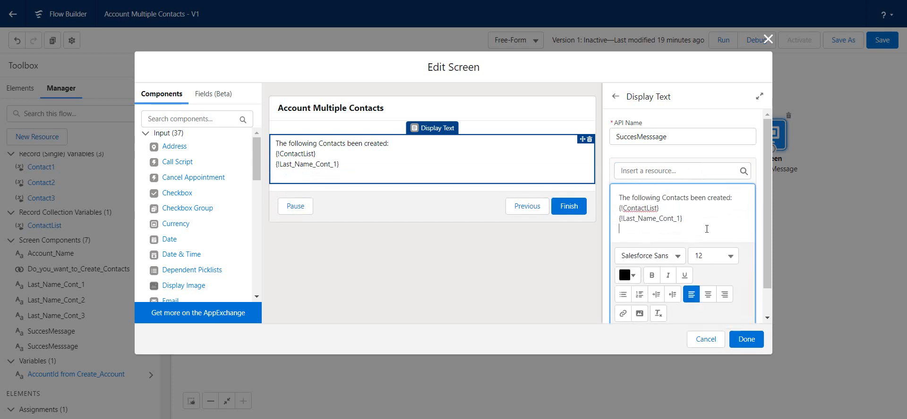
click(711, 169)
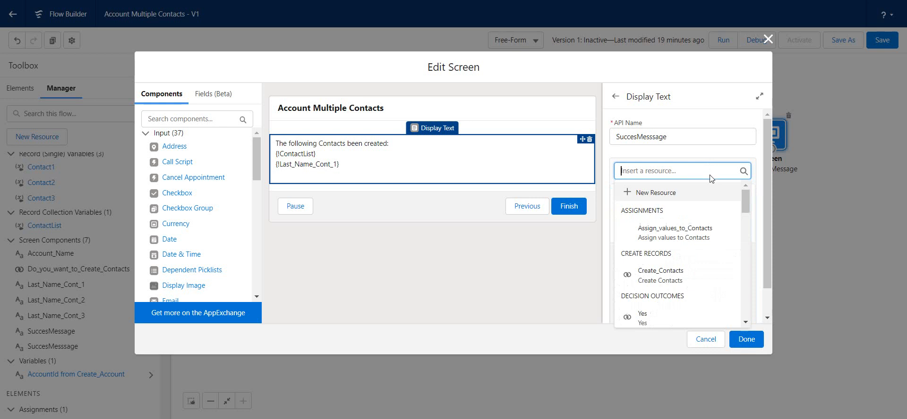
scroll(694, 212, down, 5)
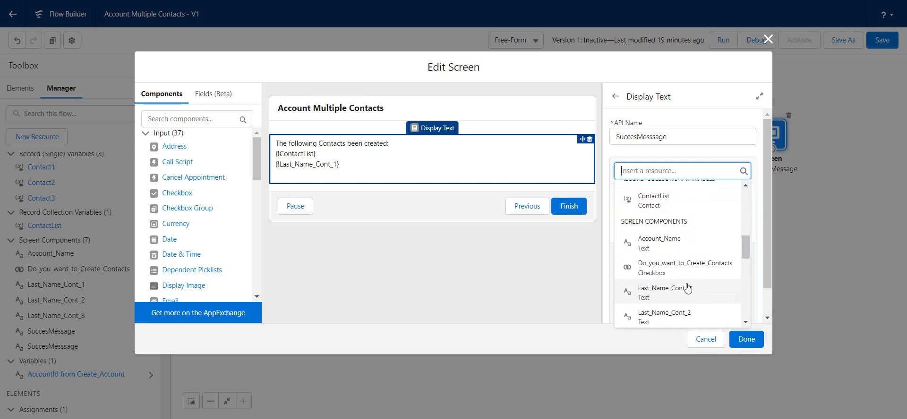
click(689, 316)
key(Return)
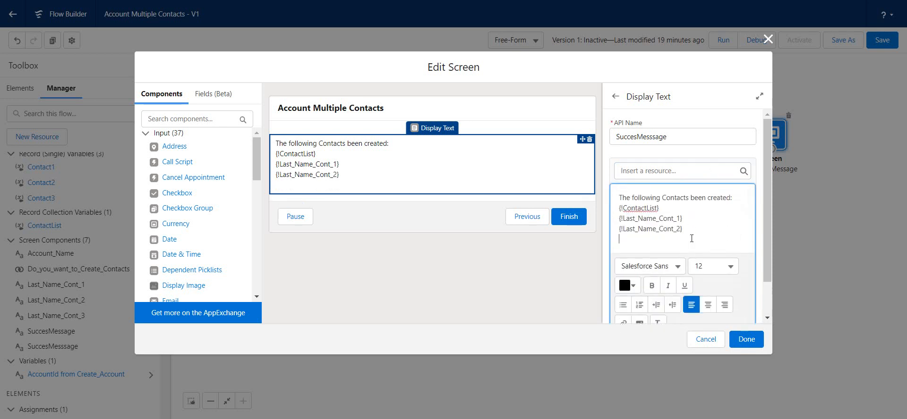
Insert the Last_Name_Cont_3 screen component on the empty last line of the message and accept the screen's changes.
scroll(731, 205, down, 1)
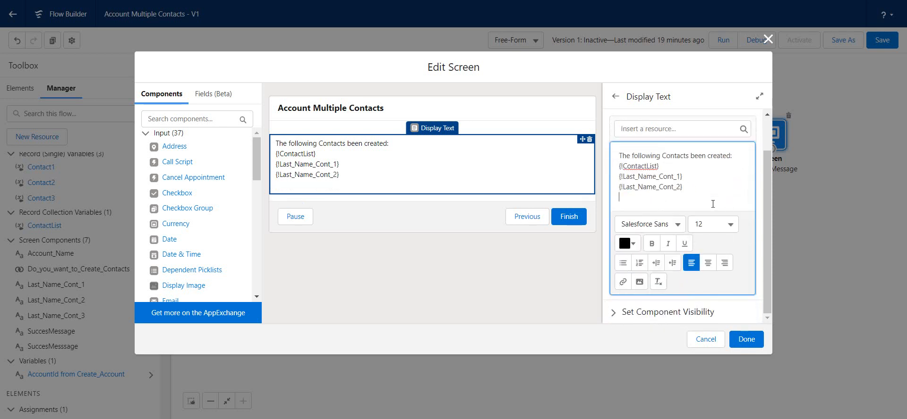
scroll(710, 190, up, 1)
click(708, 171)
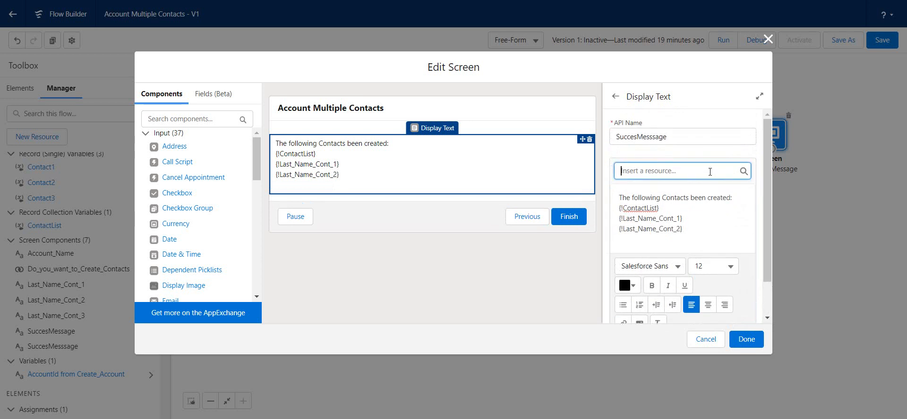
scroll(704, 189, down, 3)
scroll(700, 207, down, 4)
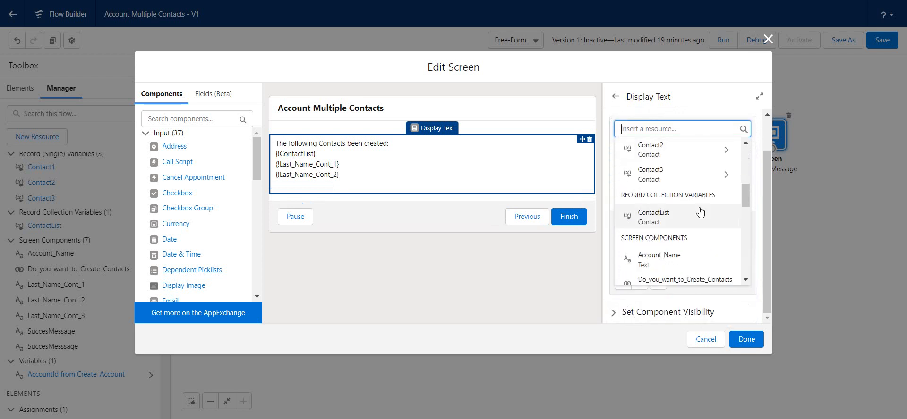
click(697, 239)
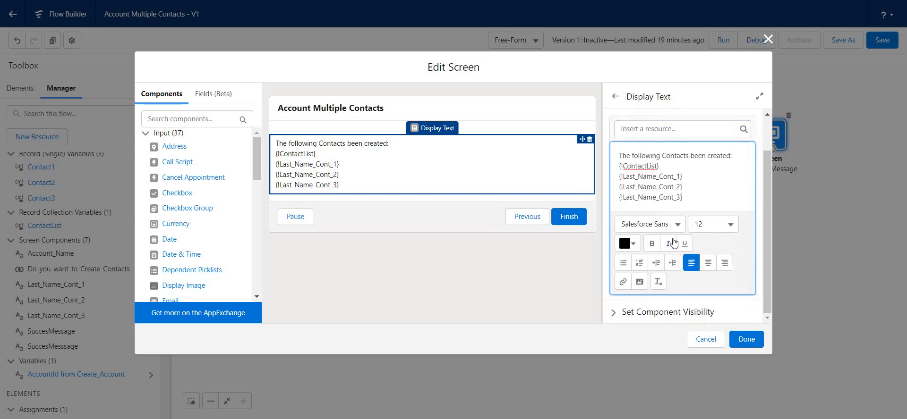
click(745, 339)
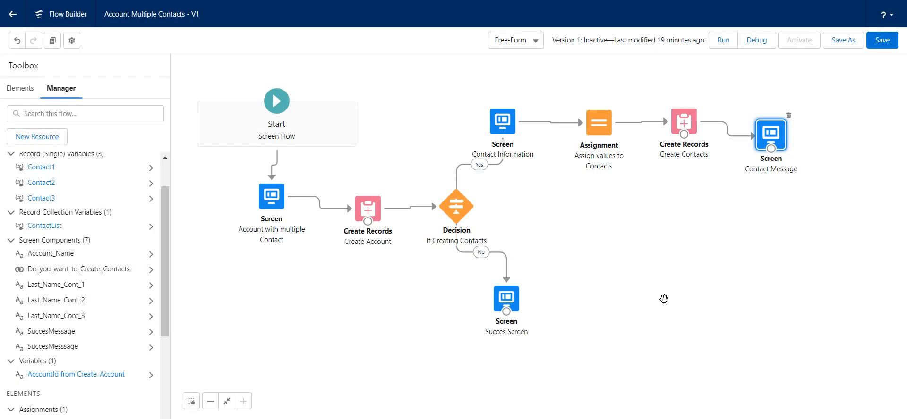
Save the flow, and save it again as a new version with the label Account Multiple Contacts.
click(880, 43)
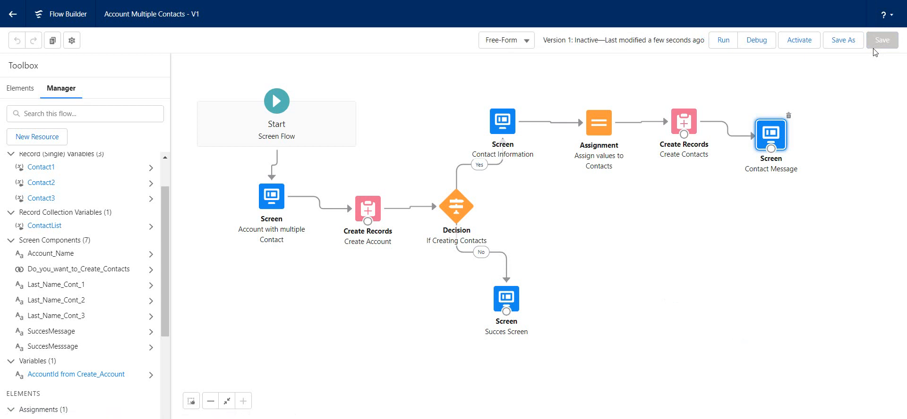
click(844, 42)
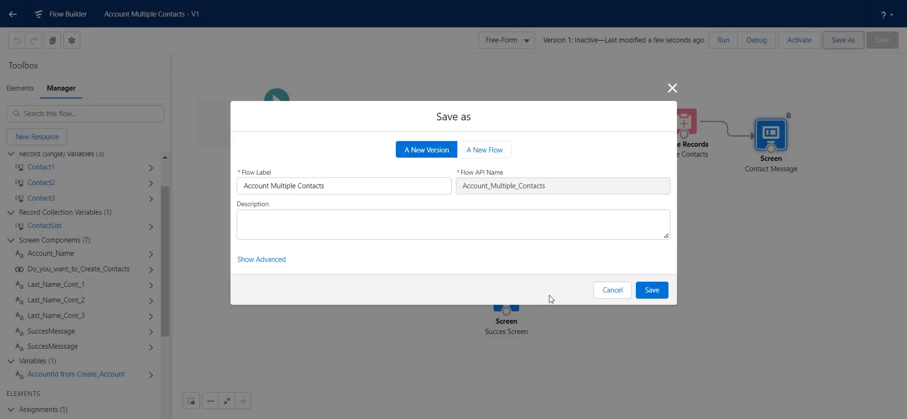
click(661, 295)
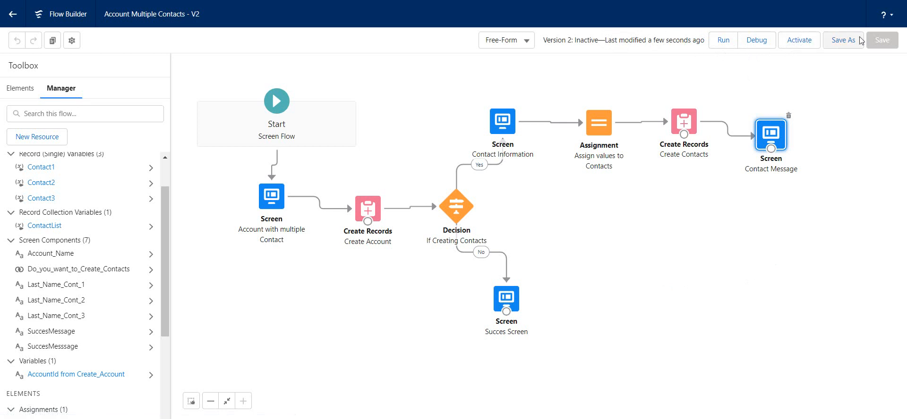
Run the flow with the account name Ford, choose to create contacts, and continue to the contact information.
click(721, 42)
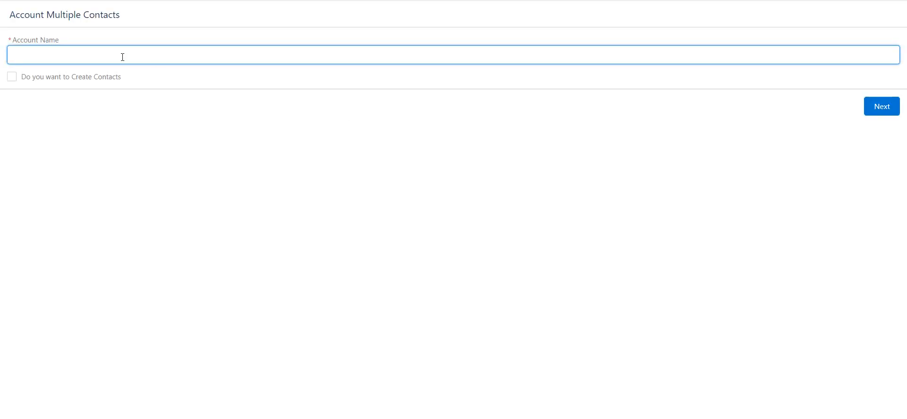
click(122, 57)
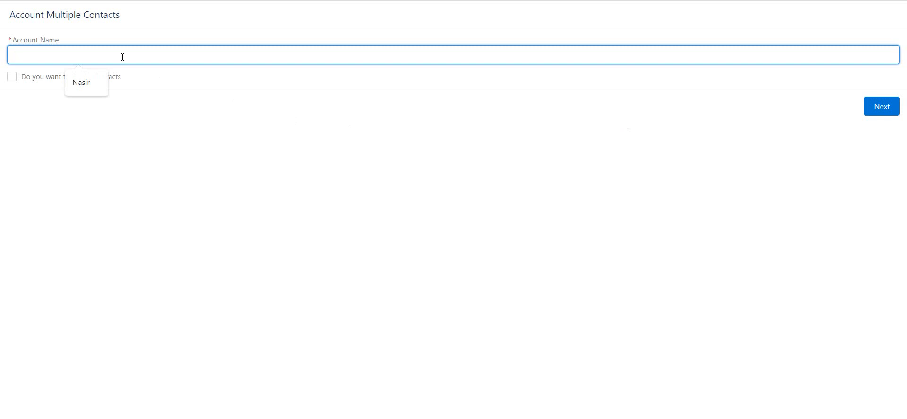
text(Ford)
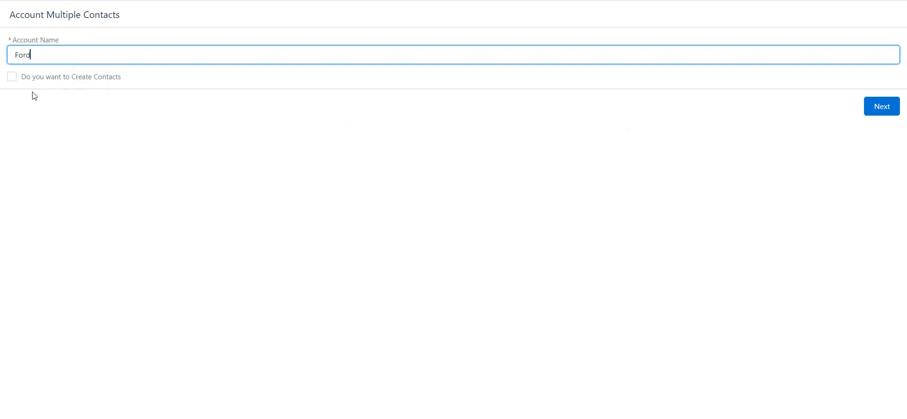
click(15, 79)
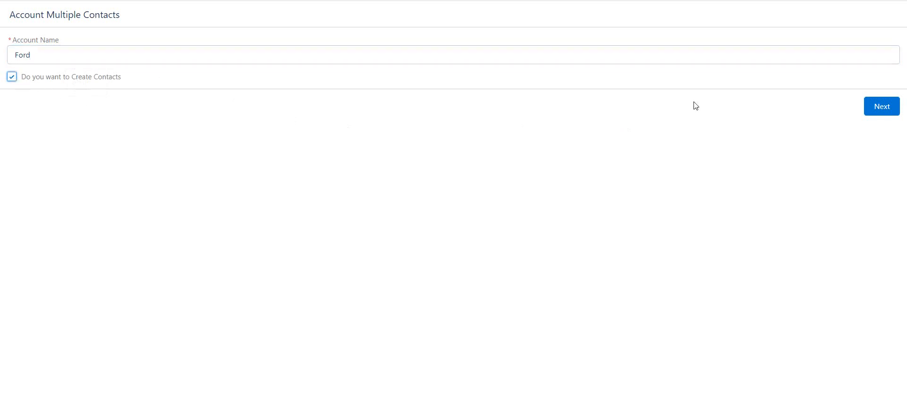
click(870, 106)
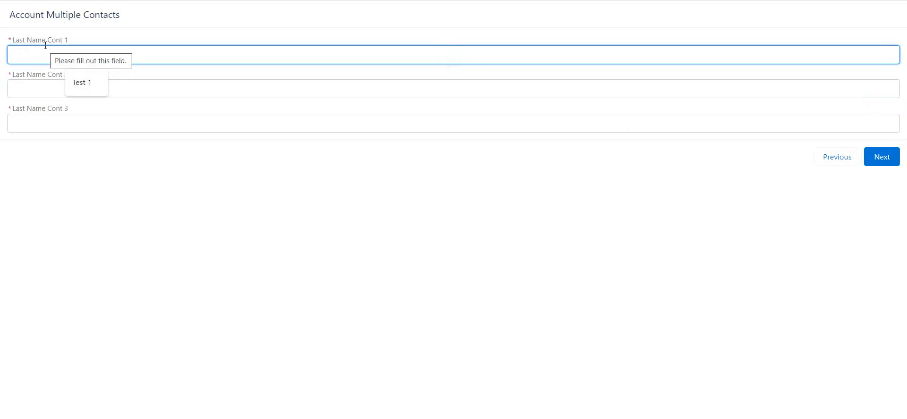
Enter Ford 1 as the first contact's last name and copy it into the second and third contacts' last names.
text(Fo)
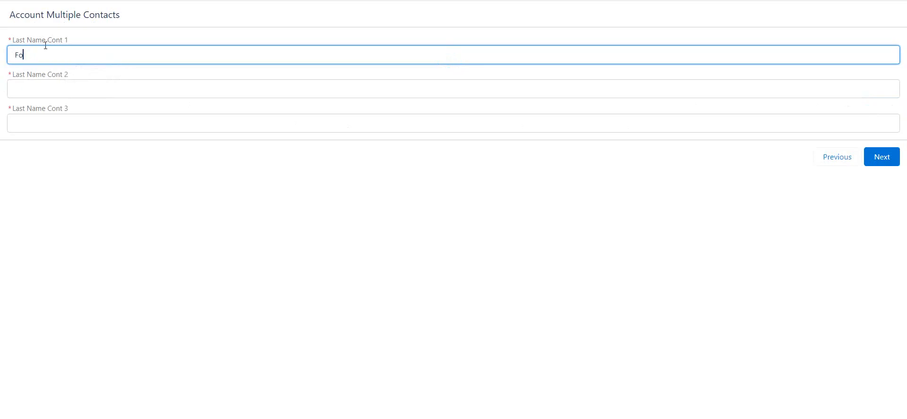
text(rd 1)
drag(57, 58, 1, 68)
key(ctrl+c)
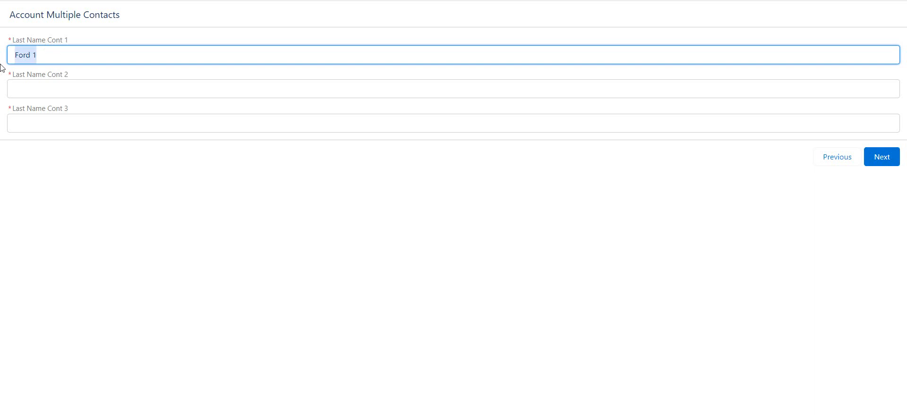
click(53, 83)
key(ctrl+v)
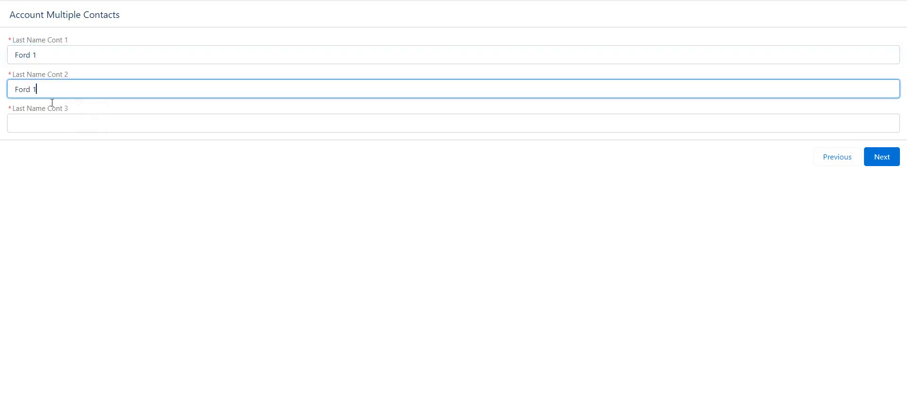
click(50, 126)
key(ctrl+v)
Change the second contact's last name to Ford 2 and the third's to Ford 3, and submit the contacts.
click(57, 93)
text(2)
click(58, 121)
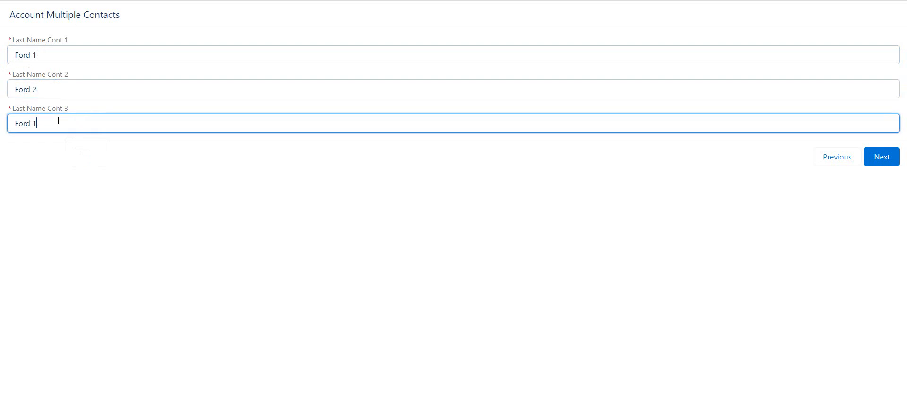
text(2)
click(880, 163)
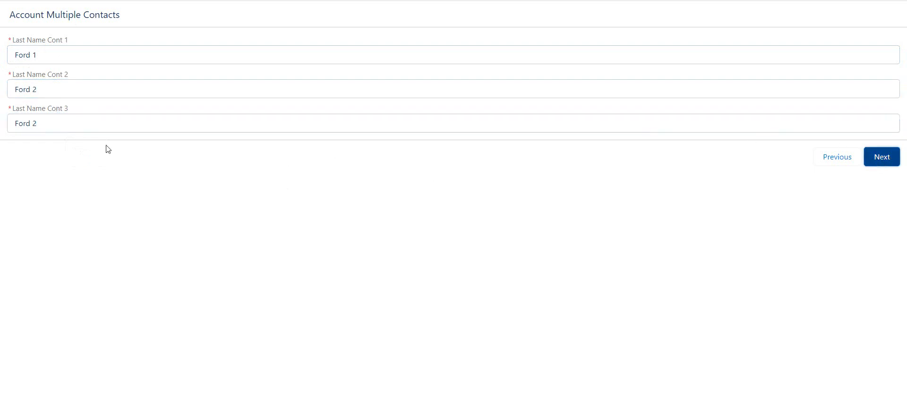
click(103, 130)
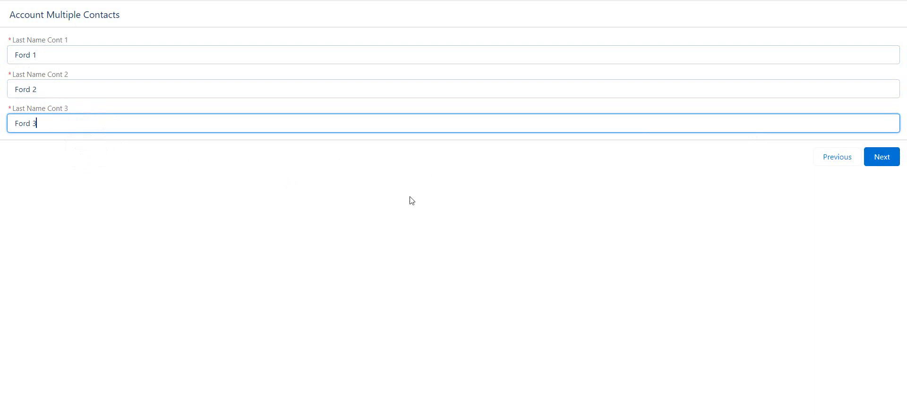
click(890, 158)
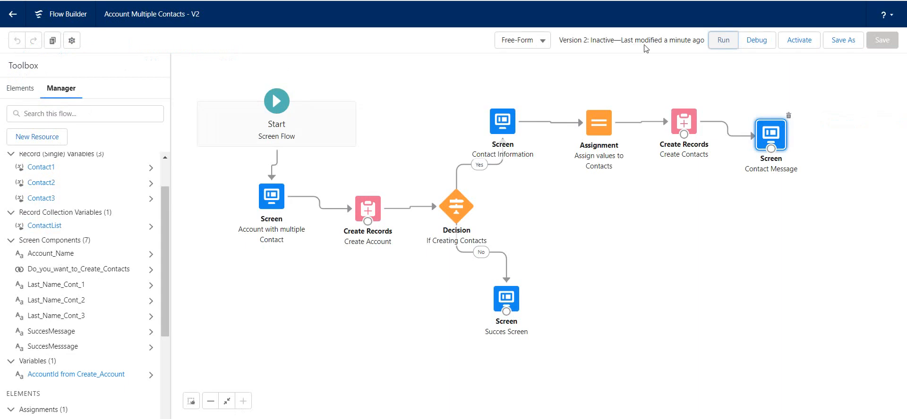
Run the flow again with the account name Test 3, leave contact creation unselected, and continue.
click(723, 39)
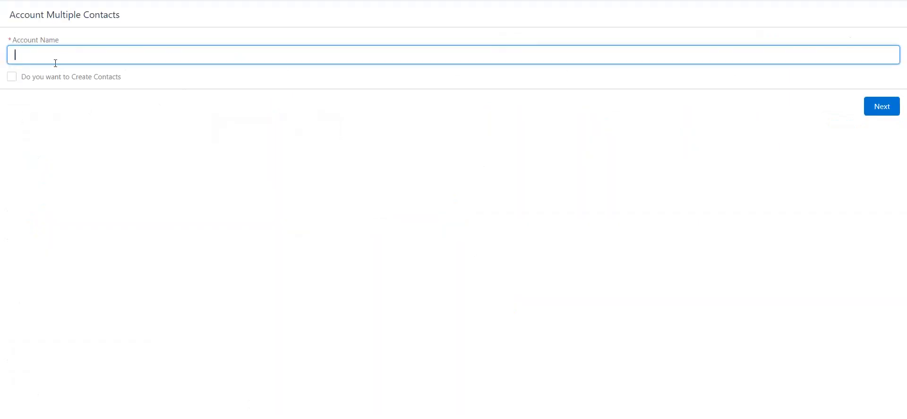
click(55, 60)
text(Fo)
text(Tes)
text(t)
text( 3)
click(19, 56)
key(BackSpace)
click(881, 108)
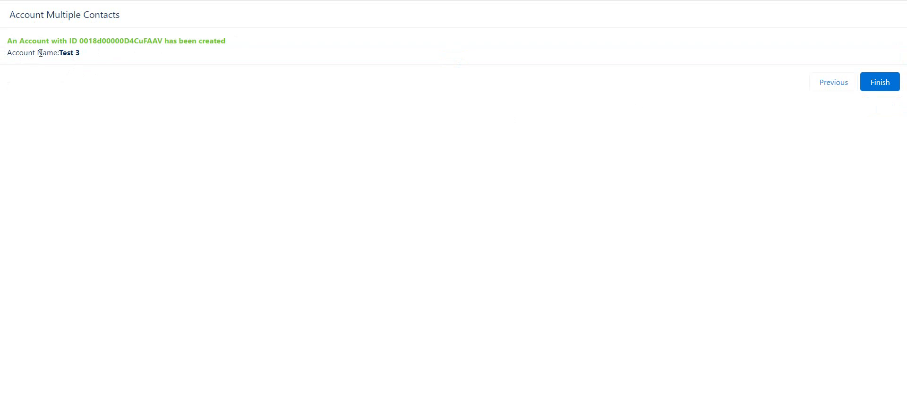
Finish the run after checking the account name in its message, and review the matching text in the Succes Screen element.
drag(37, 53, 80, 53)
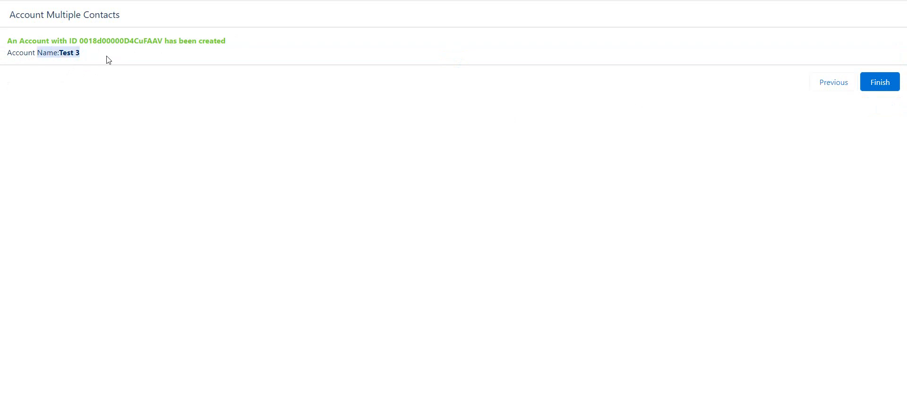
click(881, 82)
key(ctrl+shift+Tab)
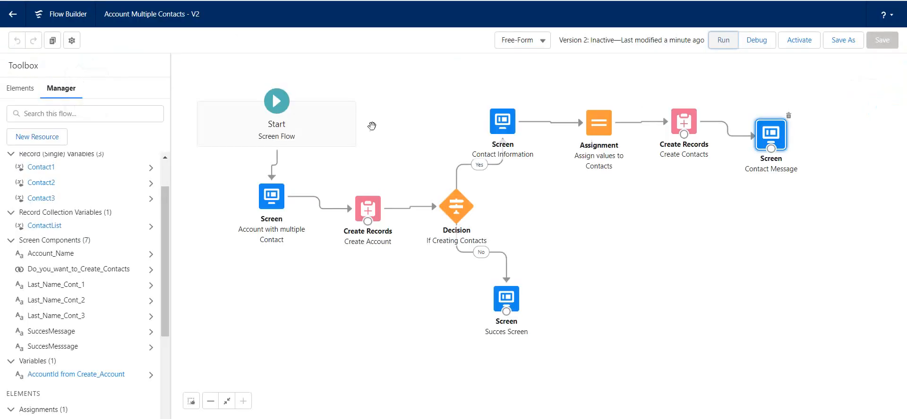
double_click(505, 297)
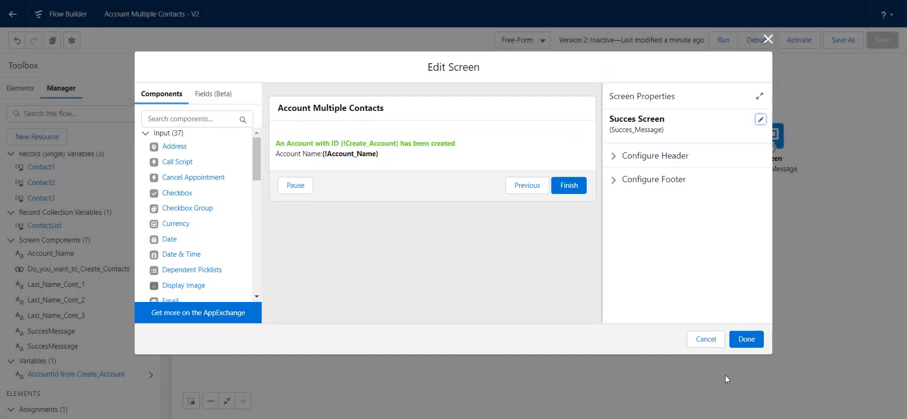
click(746, 340)
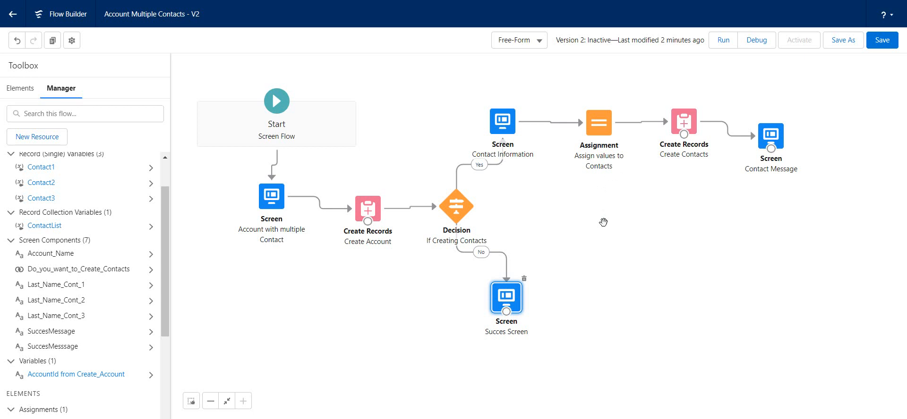